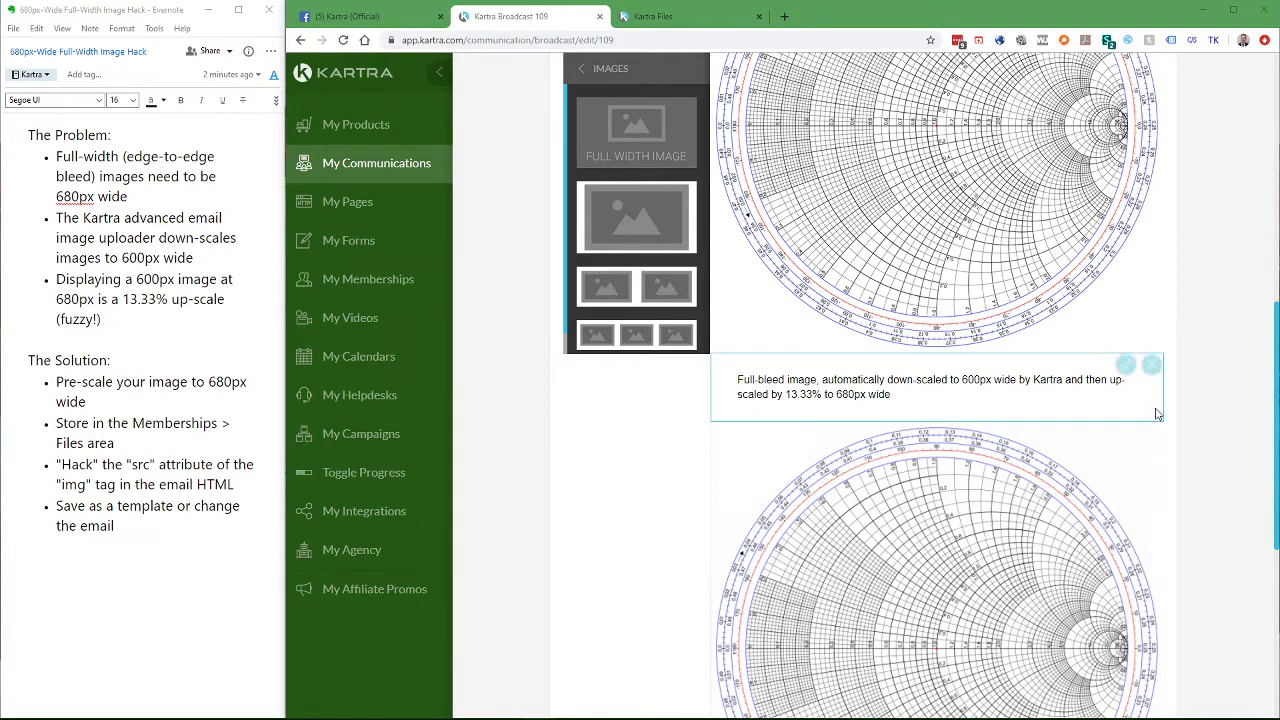
Step: Switch to the hosted files list in the Memberships area
{"action": "left_click", "coordinate": [880, 390]}
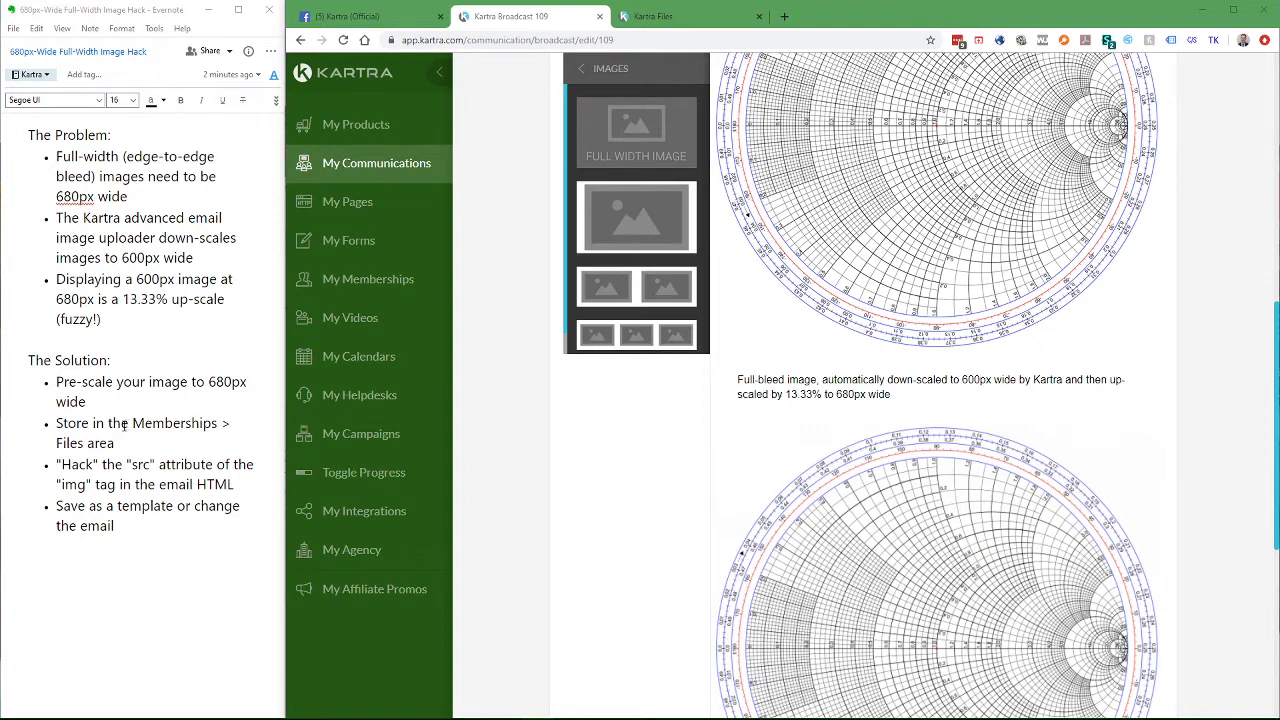
{"action": "left_click", "coordinate": [700, 18]}
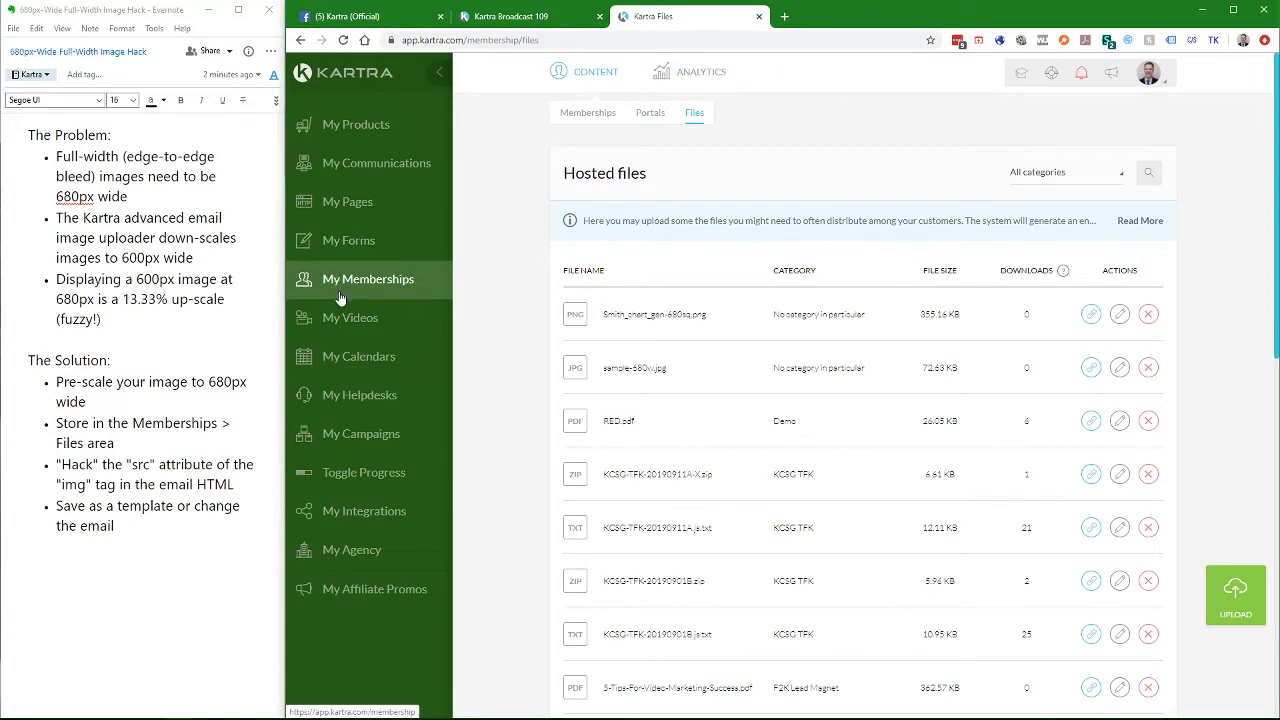
{"action": "mouse_move", "coordinate": [700, 72]}
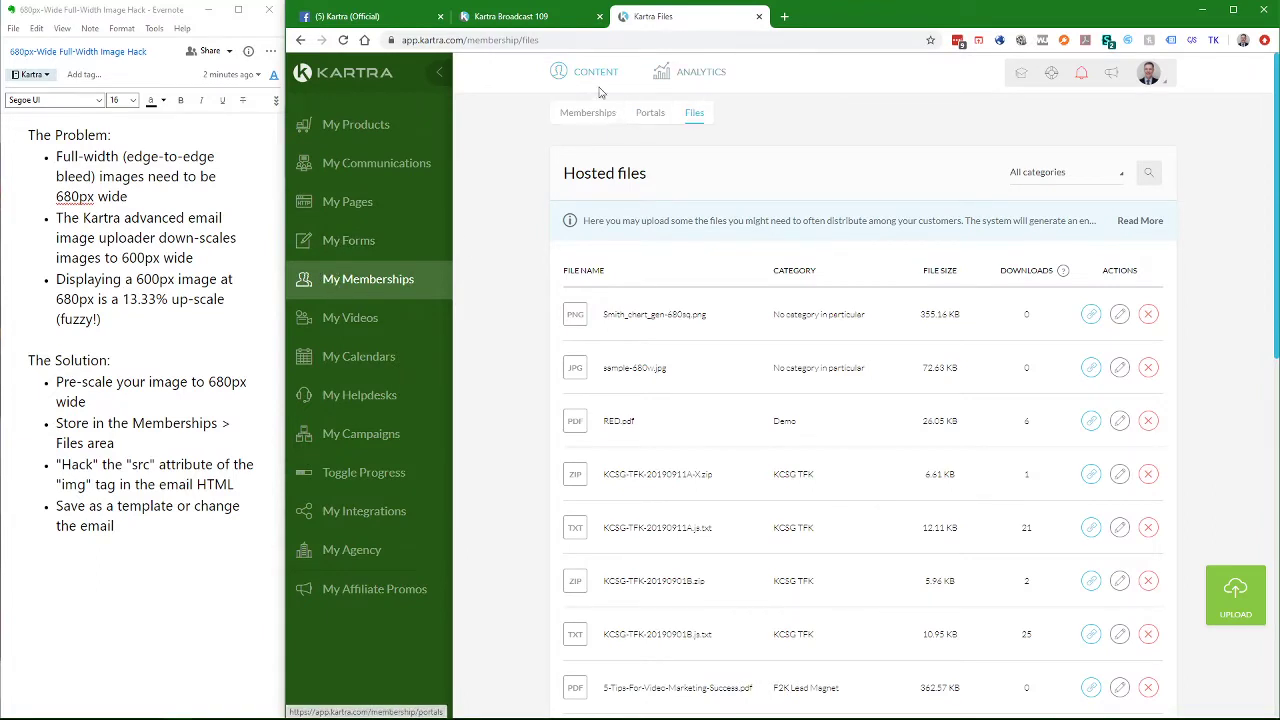
{"action": "left_click", "coordinate": [1245, 600]}
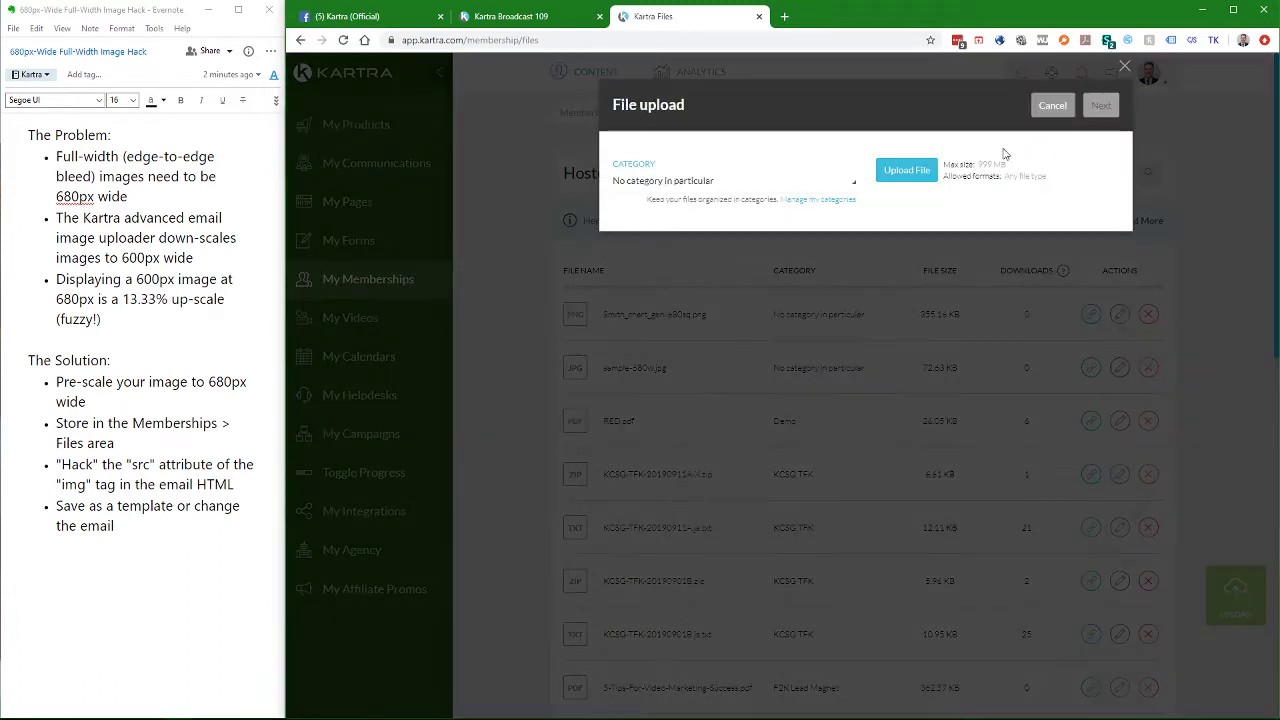
{"action": "left_click", "coordinate": [918, 178]}
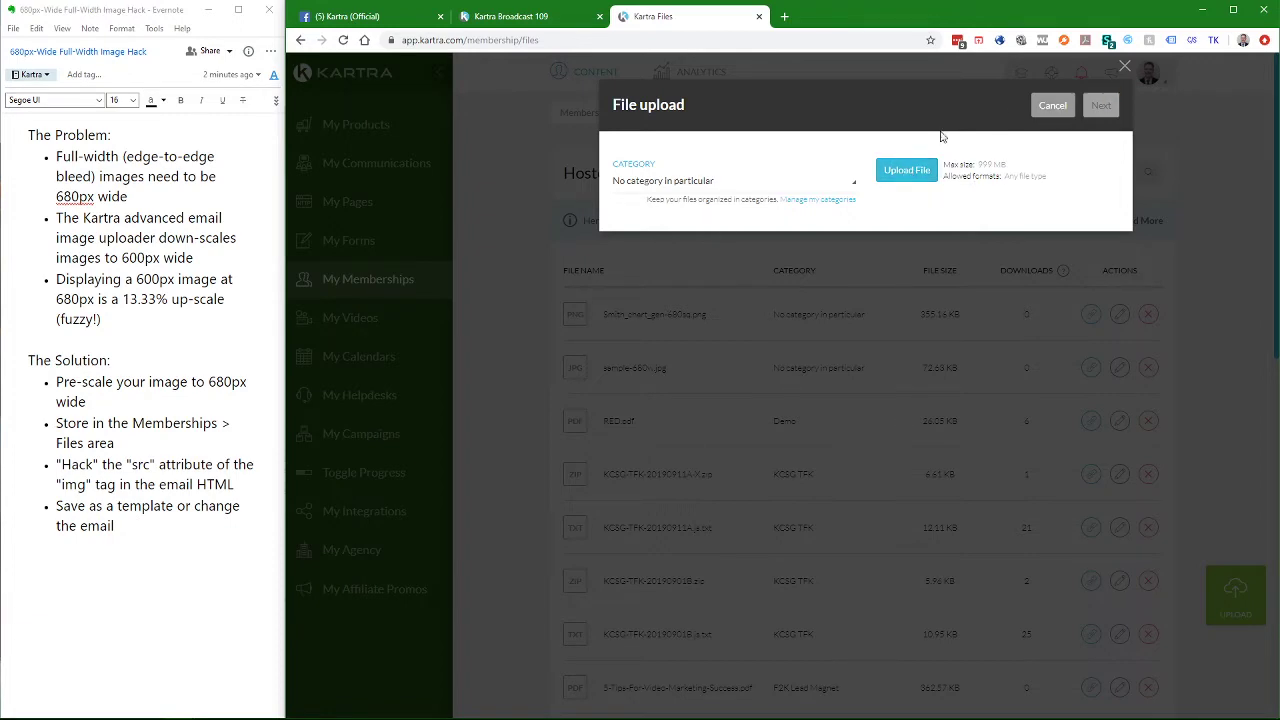
{"action": "left_click", "coordinate": [1047, 112]}
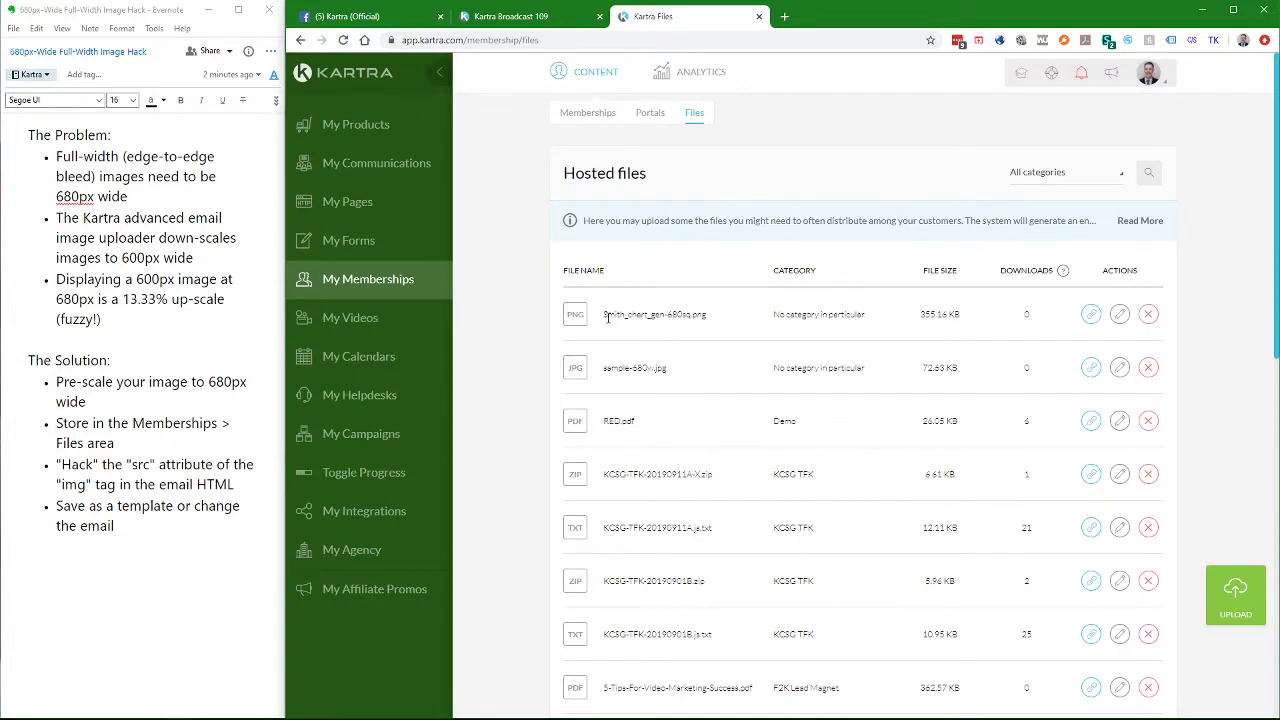
Step: Copy the direct link to the hosted file Smith_chart_gen-680sq.png and return to the broadcast email
{"action": "left_click", "coordinate": [1089, 316]}
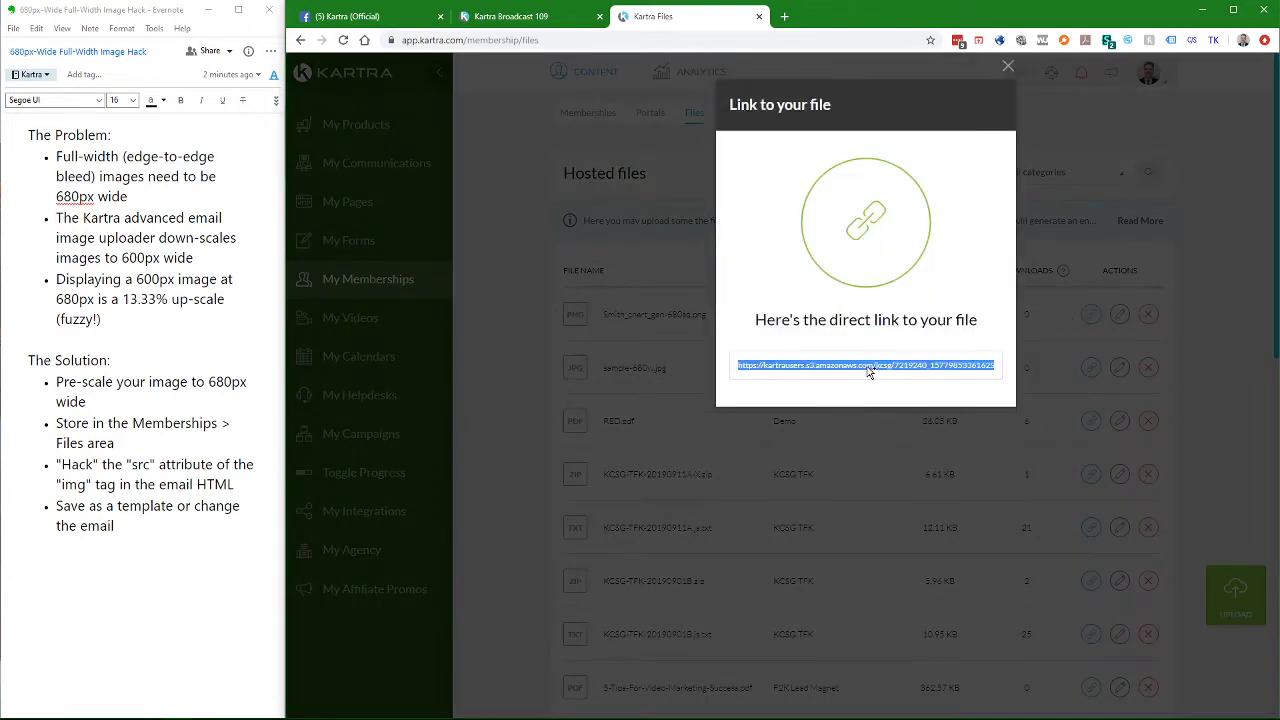
{"action": "left_click", "coordinate": [548, 18]}
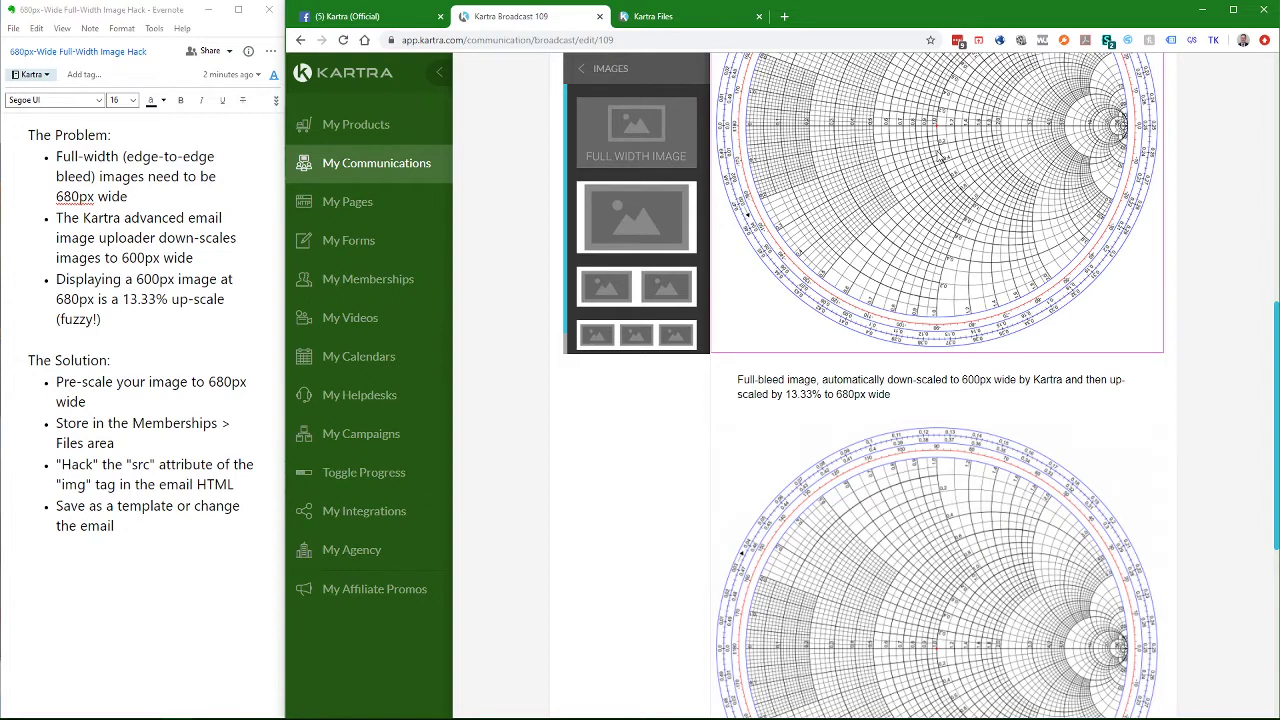
Step: Inspect the HTML of the email's second full-bleed image and check the source link of its img tag
{"action": "scroll", "coordinate": [937, 421], "scroll_direction": "down", "scroll_amount": 2}
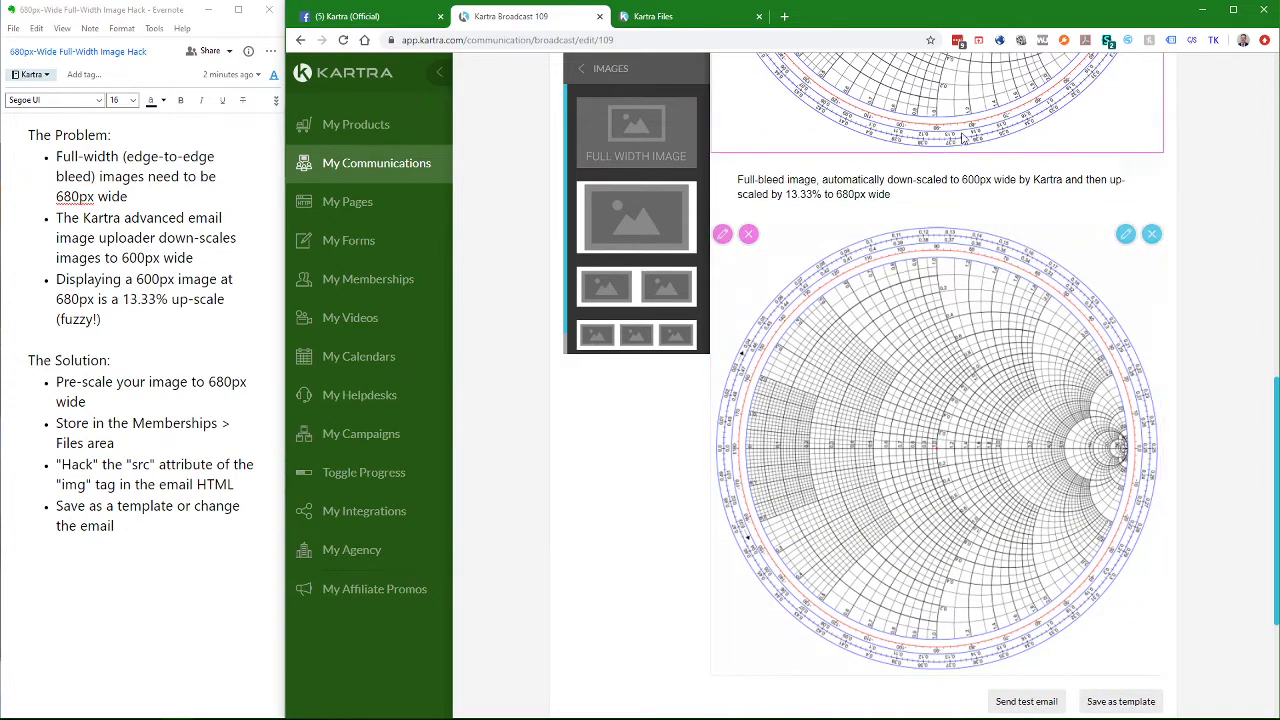
{"action": "scroll", "coordinate": [1037, 254], "scroll_direction": "up", "scroll_amount": 1}
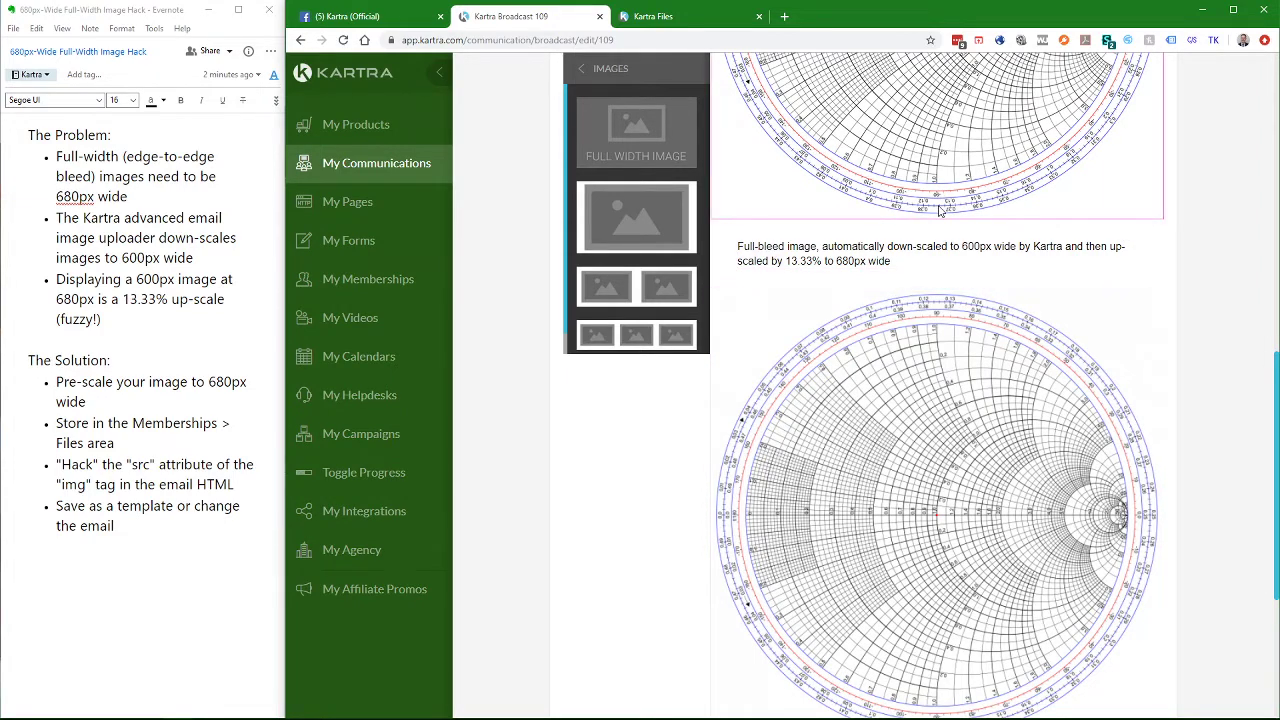
{"action": "right_click", "coordinate": [923, 509]}
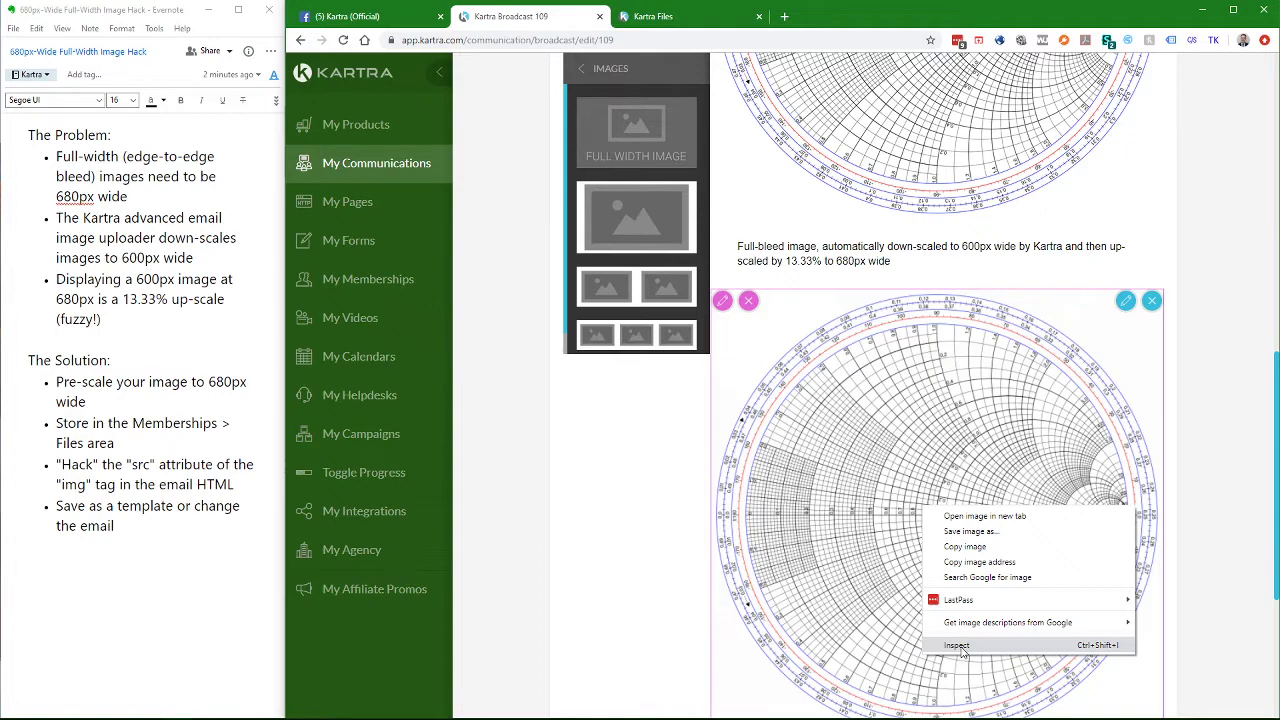
{"action": "left_click", "coordinate": [958, 646]}
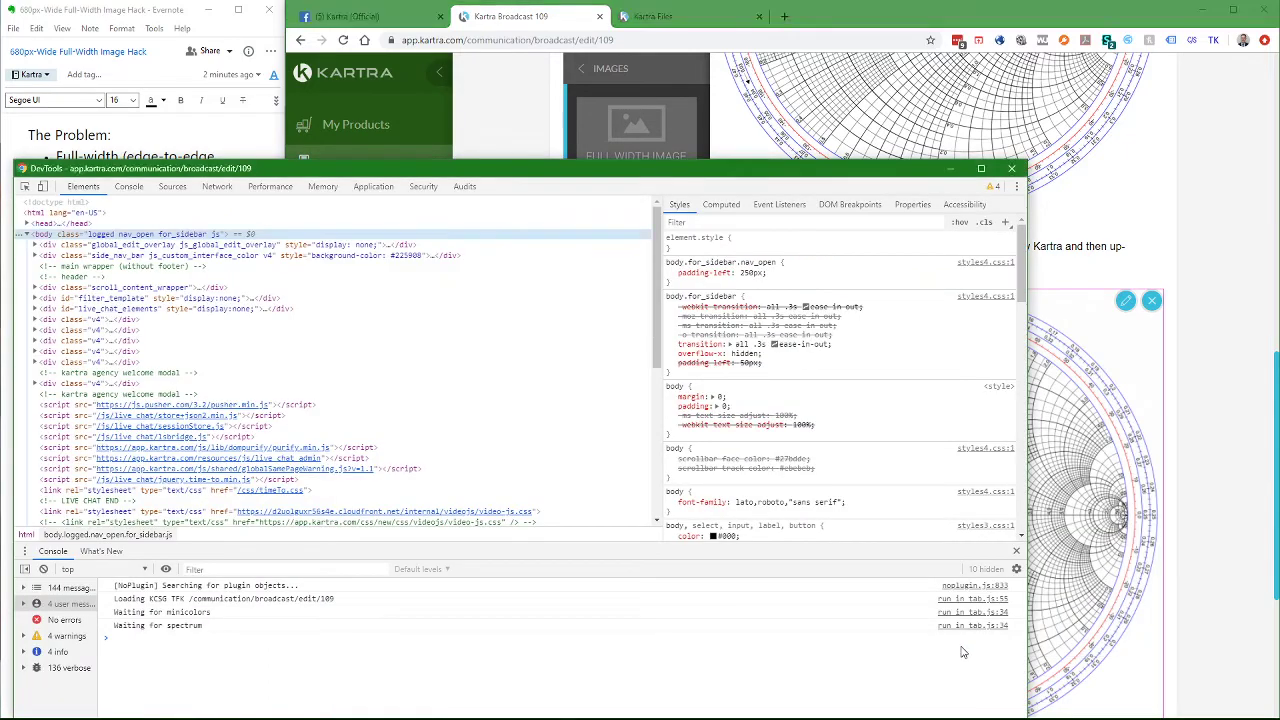
{"action": "left_click_drag", "start_coordinate": [472, 170], "coordinate": [492, 60]}
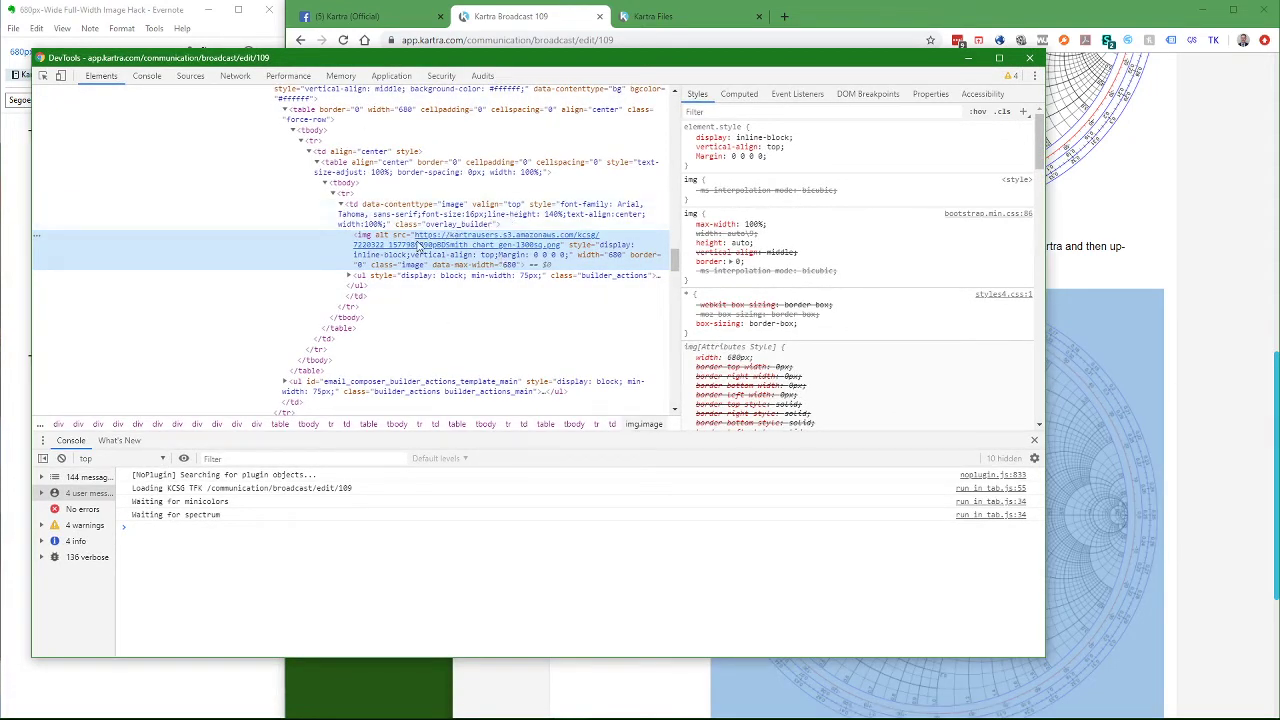
{"action": "mouse_move", "coordinate": [460, 245]}
{"action": "mouse_move", "coordinate": [365, 242]}
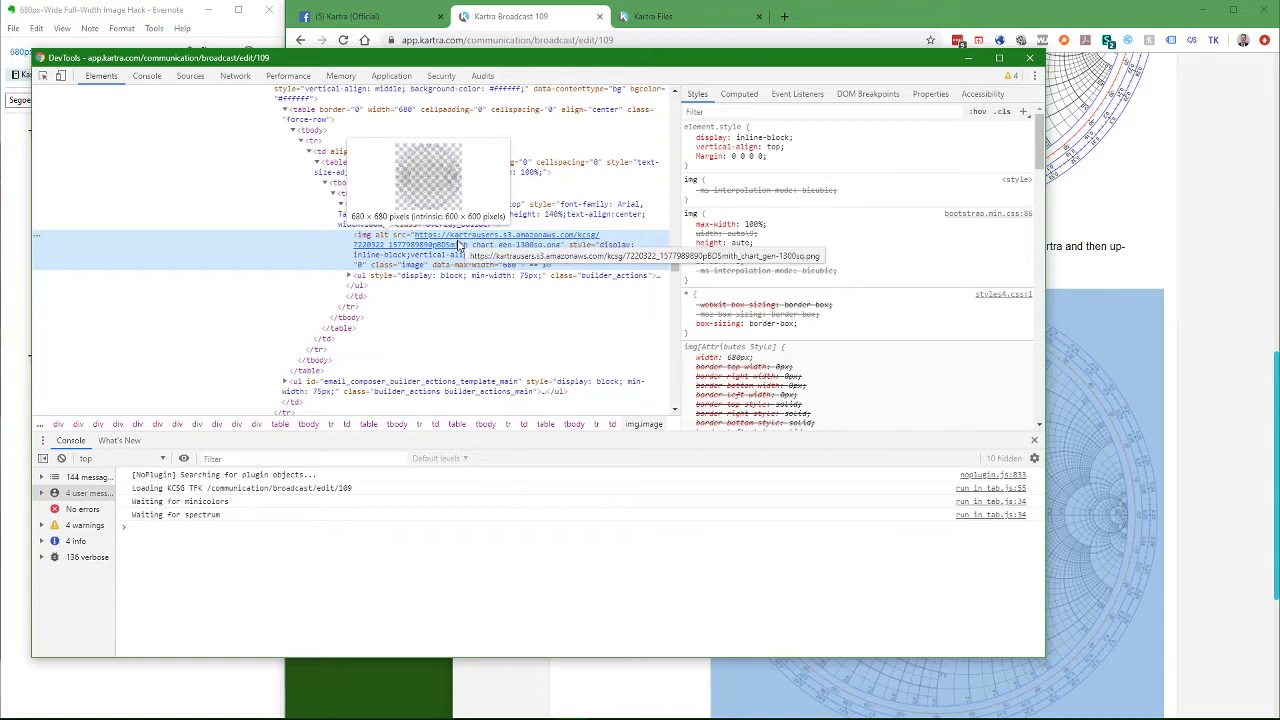
Step: Replace the src attribute of the second image's img tag with the copied link to the 680 px file
{"action": "right_click", "coordinate": [464, 238]}
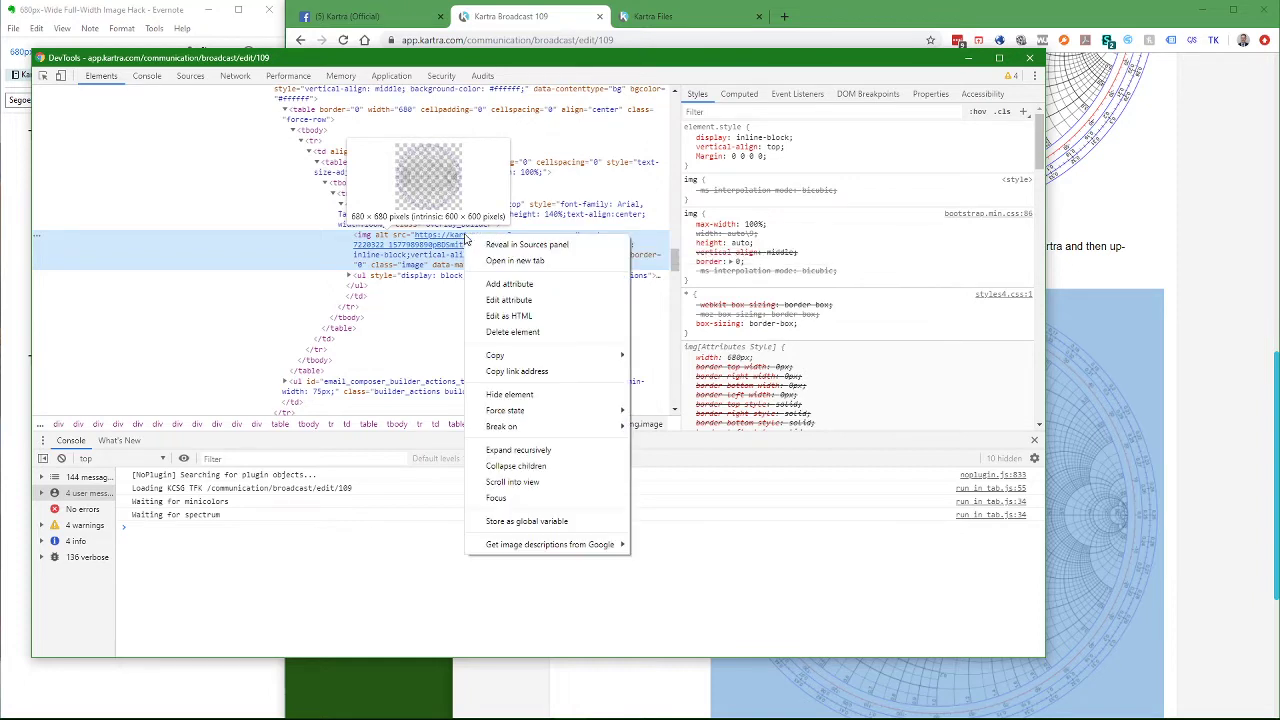
{"action": "left_click", "coordinate": [512, 301]}
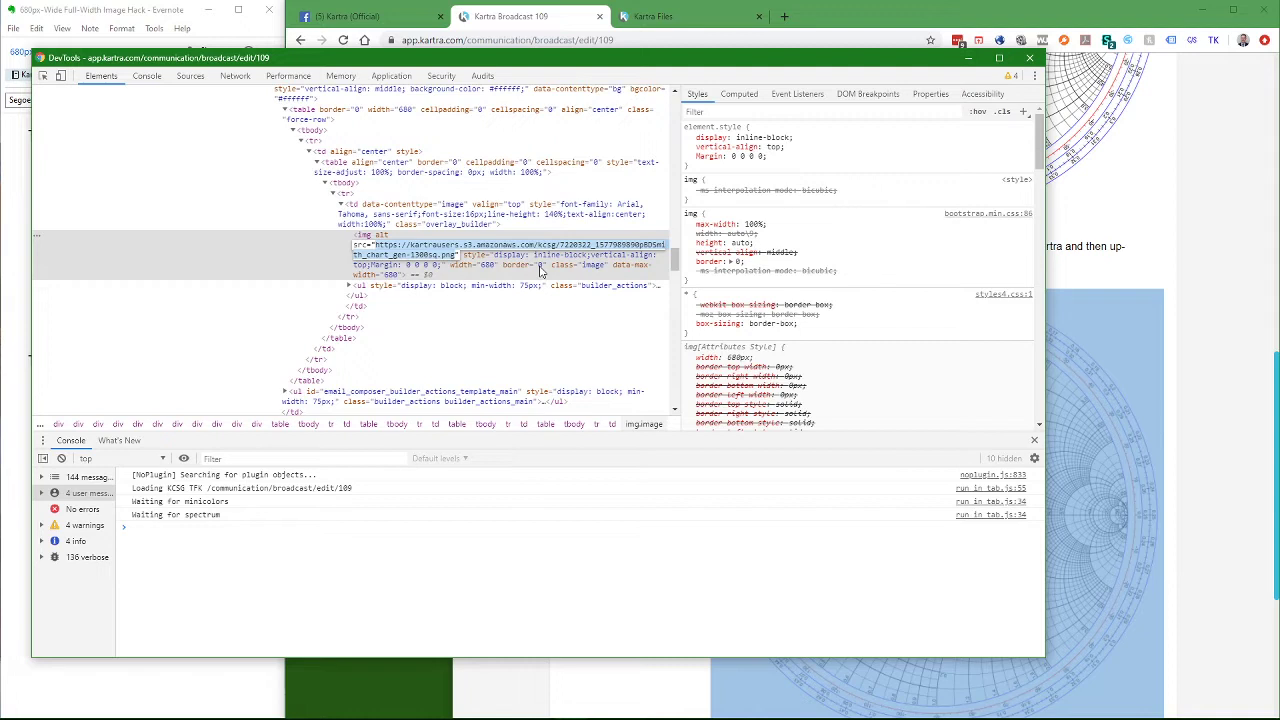
{"action": "key", "text": "ctrl+v"}
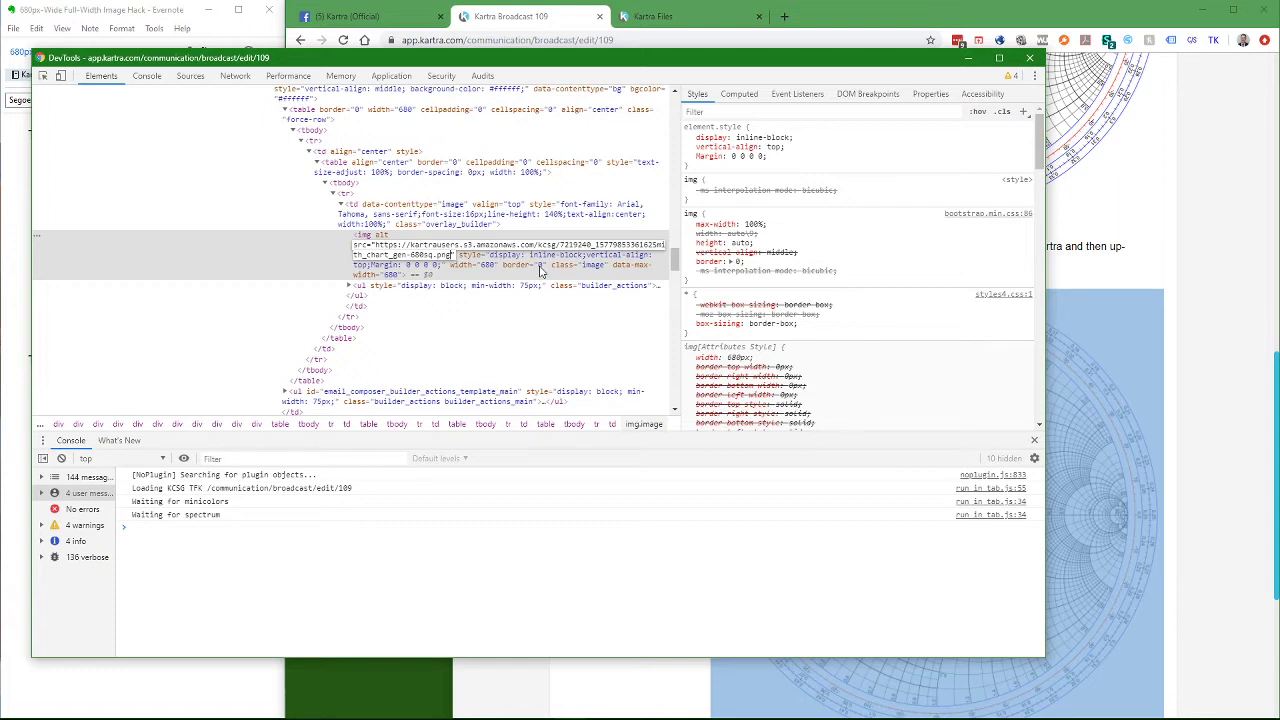
{"action": "key", "text": "Return"}
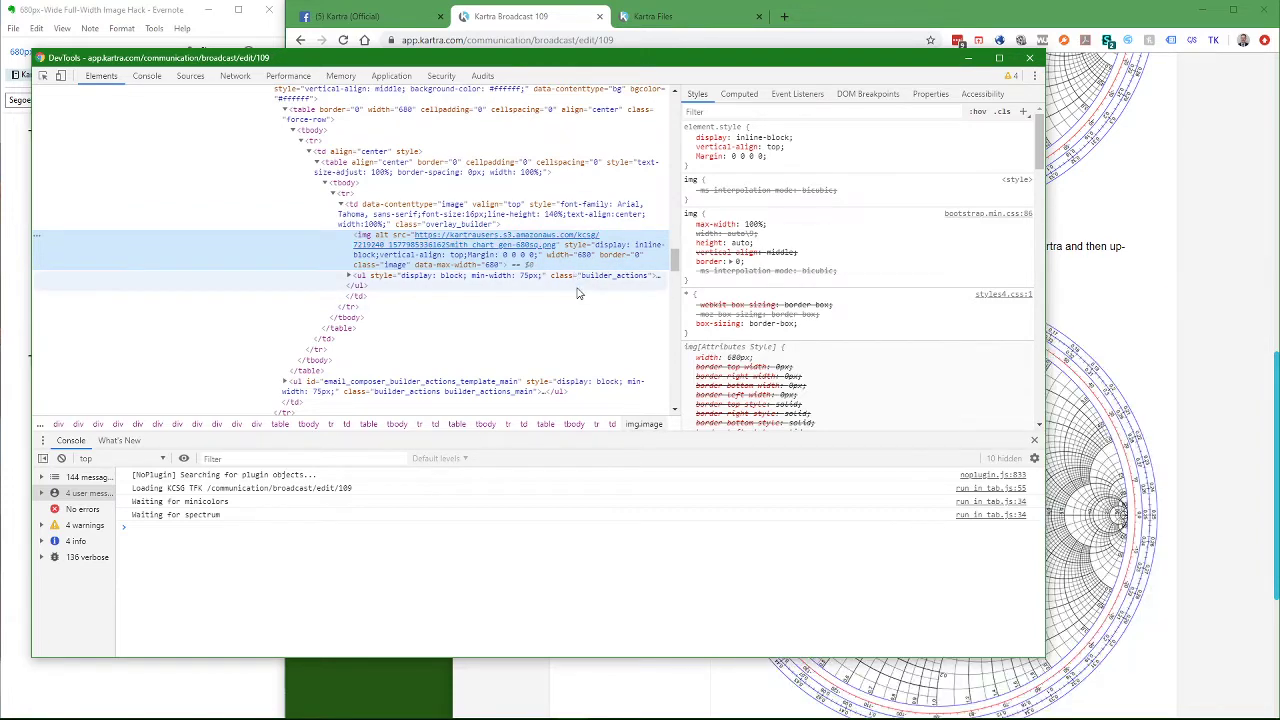
Step: Compare the replaced image with the manually scaled one and check its pixel dimensions in the inspected HTML
{"action": "left_click", "coordinate": [1055, 15]}
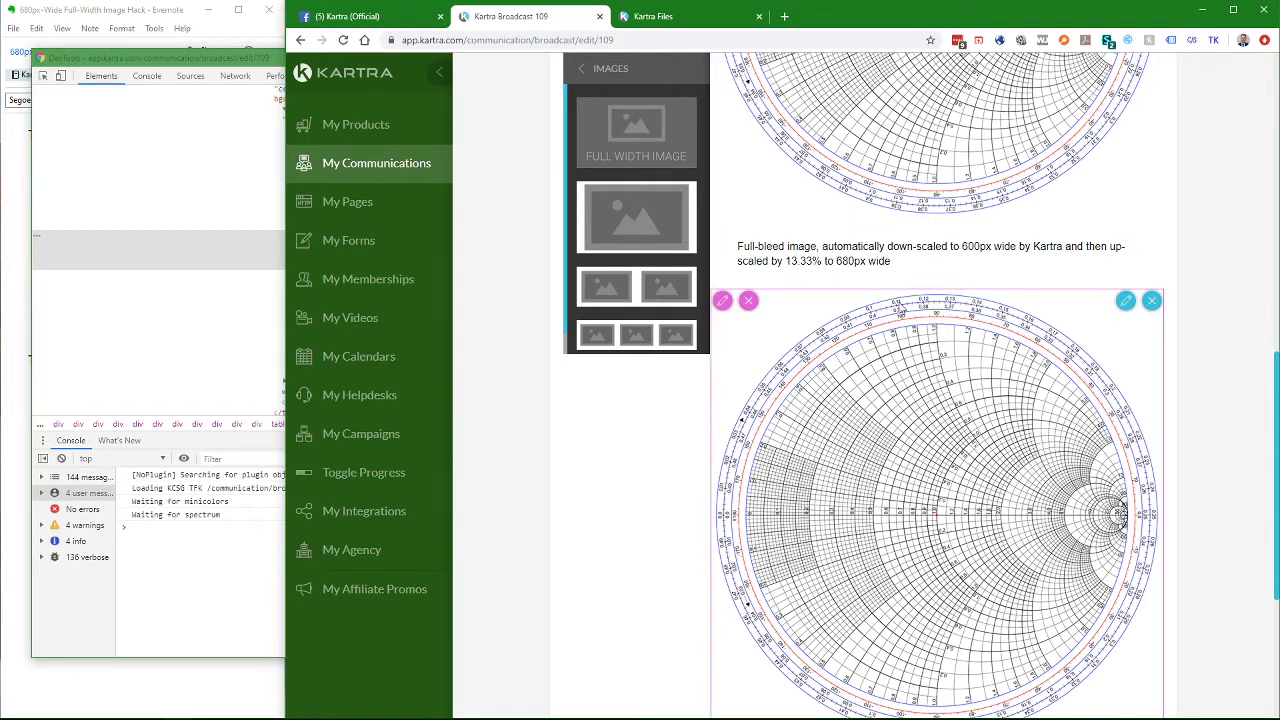
{"action": "left_click", "coordinate": [246, 58]}
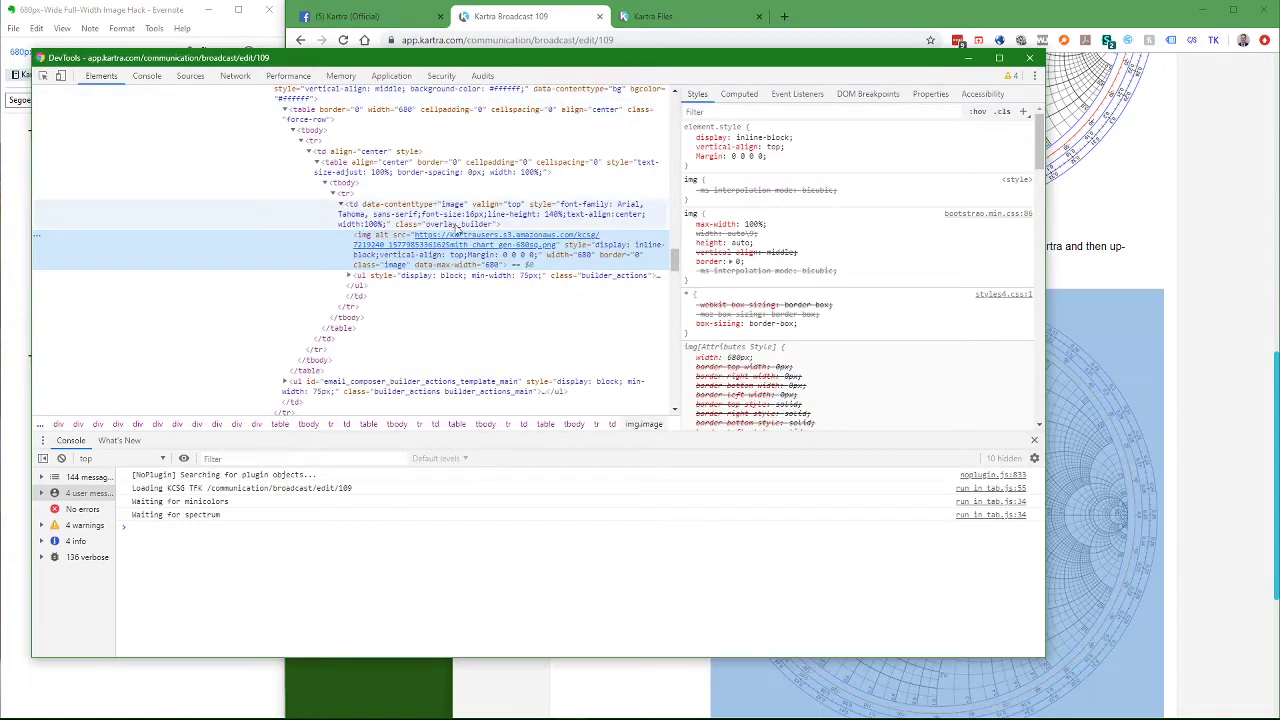
{"action": "mouse_move", "coordinate": [457, 240]}
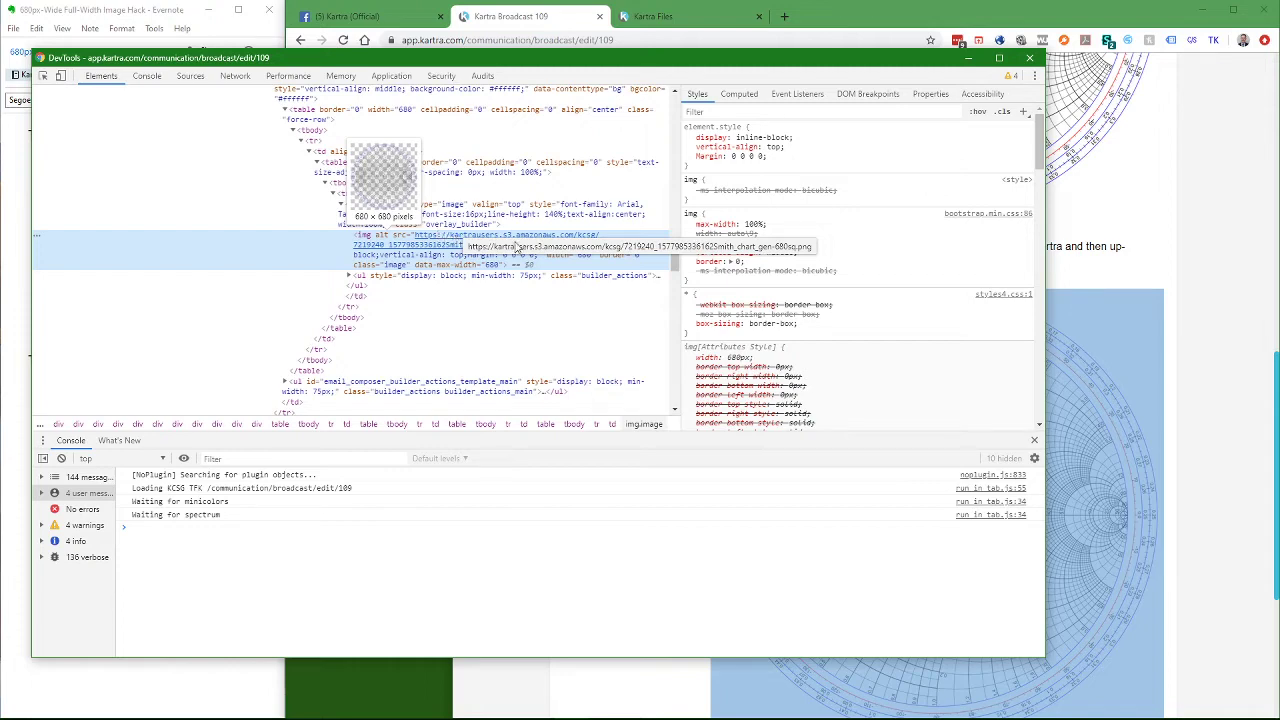
{"action": "left_click", "coordinate": [944, 24]}
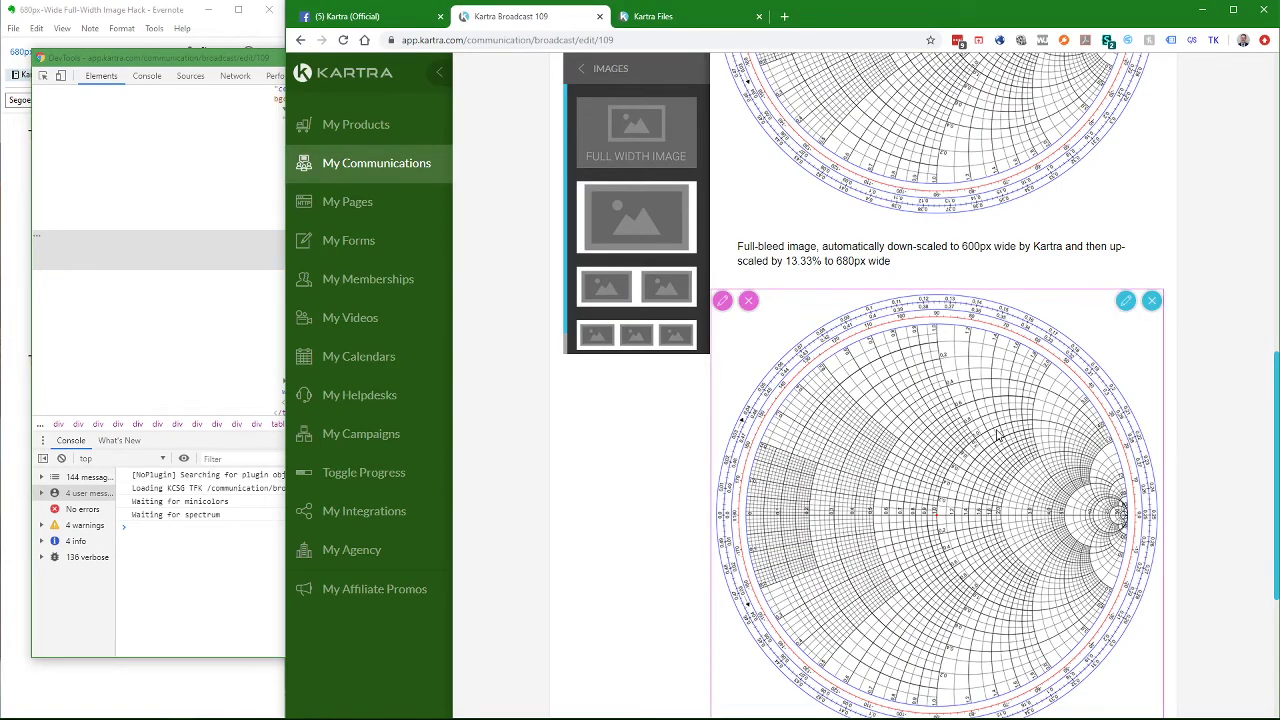
{"action": "scroll", "coordinate": [997, 435], "scroll_direction": "up", "scroll_amount": 3}
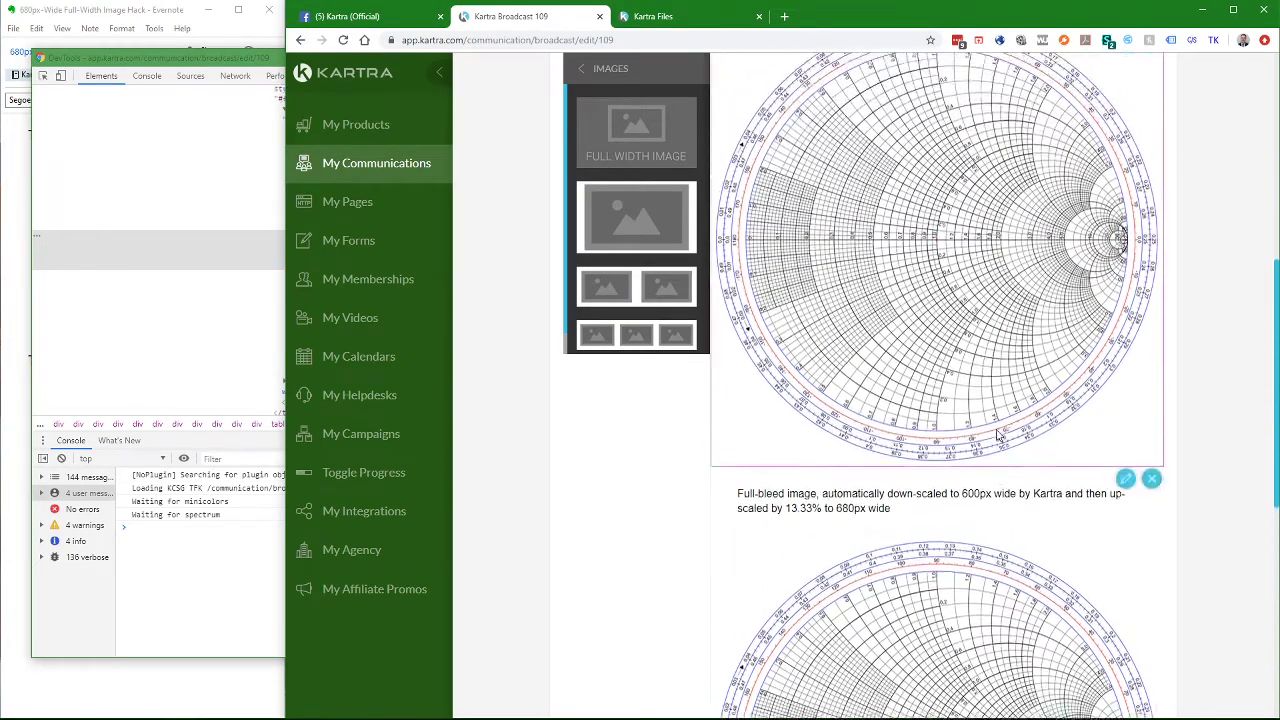
{"action": "scroll", "coordinate": [997, 435], "scroll_direction": "down", "scroll_amount": 4}
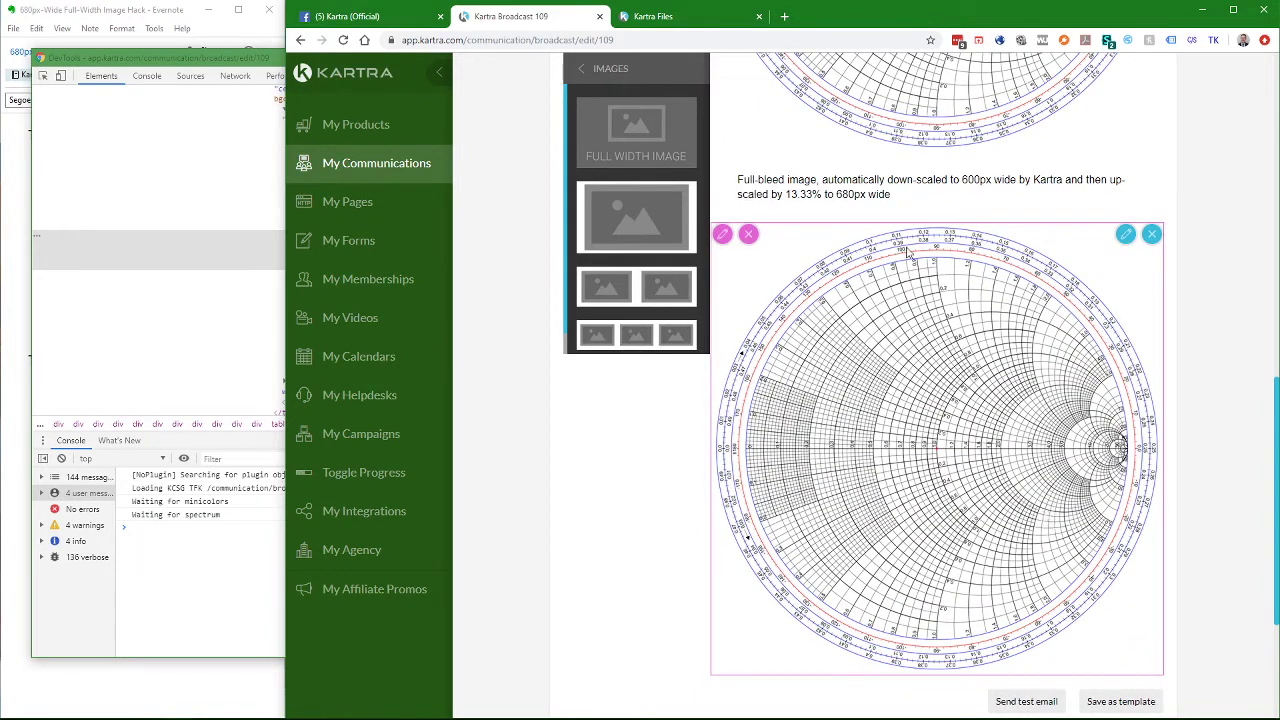
{"action": "scroll", "coordinate": [977, 404], "scroll_direction": "down", "scroll_amount": 1}
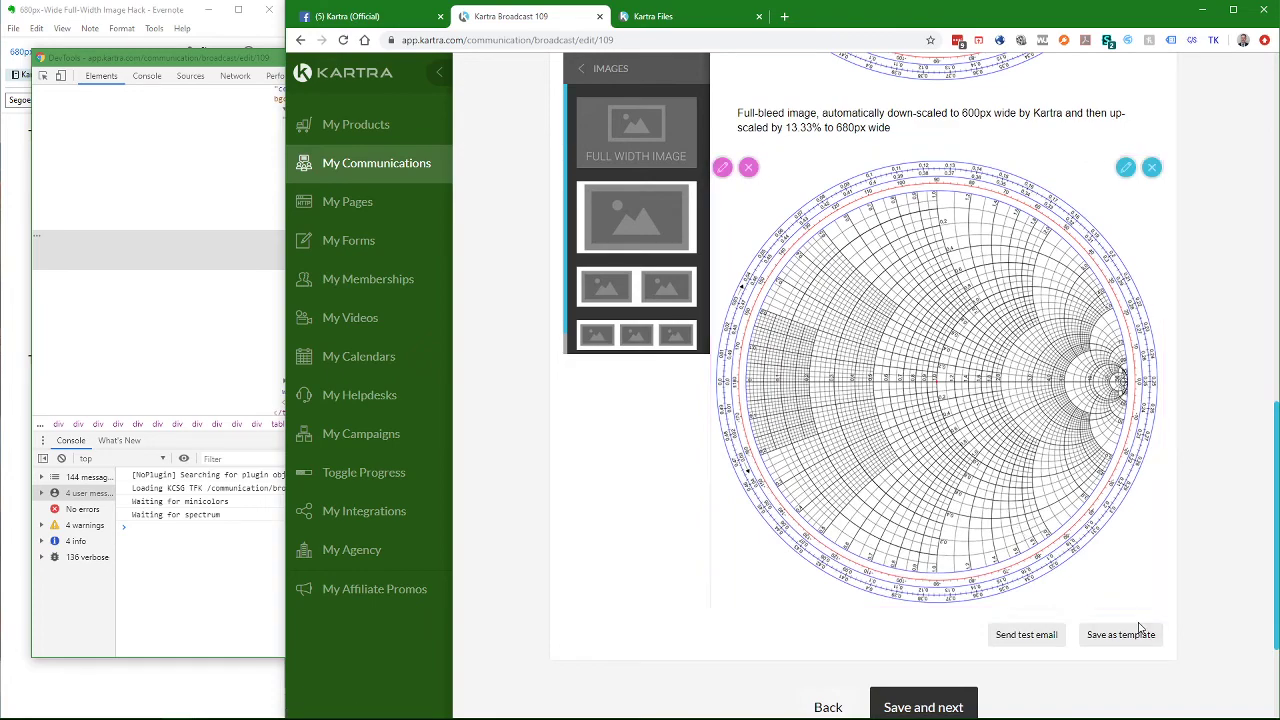
{"action": "scroll", "coordinate": [980, 449], "scroll_direction": "up", "scroll_amount": 2}
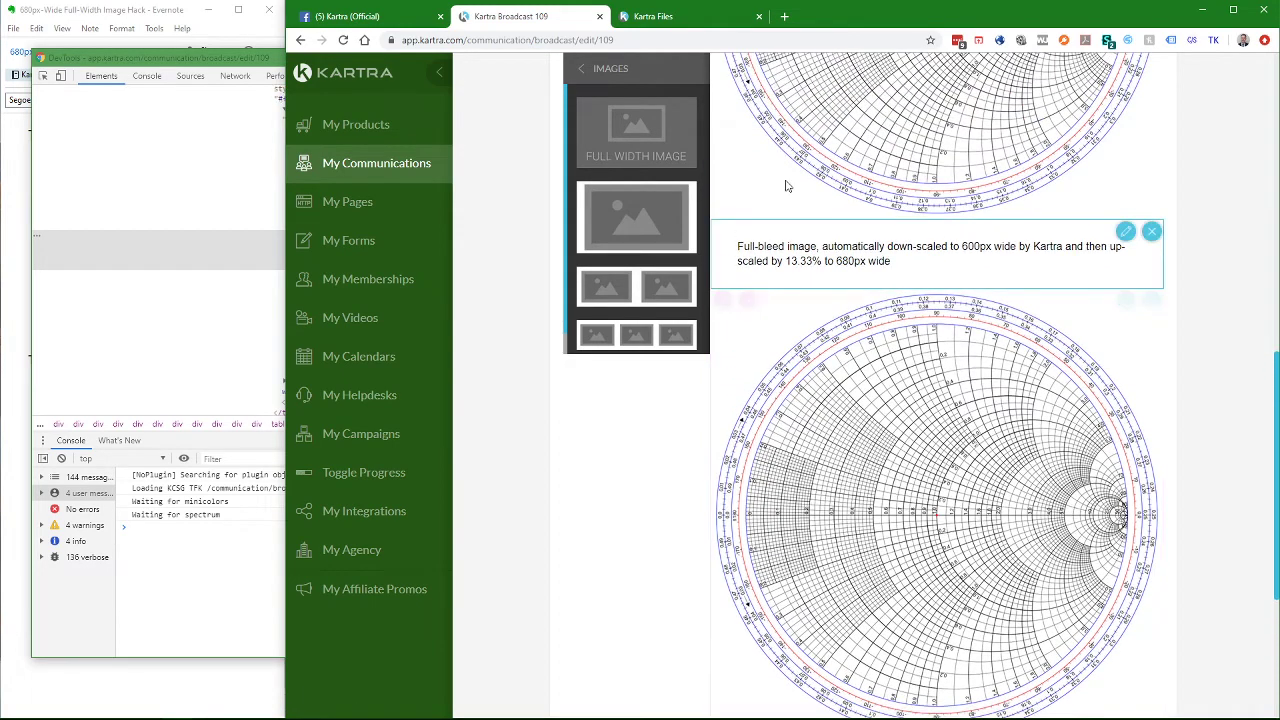
Step: Open My templates in the design templates, then start deleting the saved Smith chart template and cancel
{"action": "scroll", "coordinate": [785, 245], "scroll_direction": "up", "scroll_amount": 5}
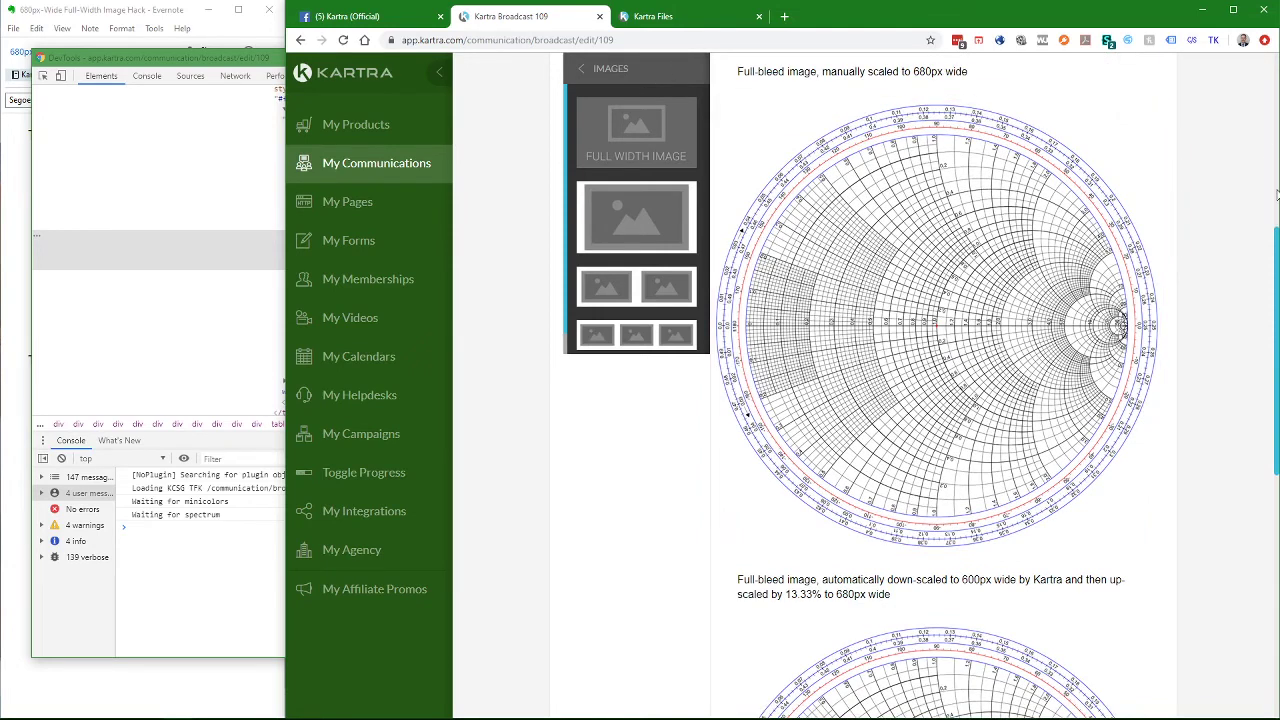
{"action": "left_click_drag", "start_coordinate": [1275, 240], "coordinate": [1275, 180]}
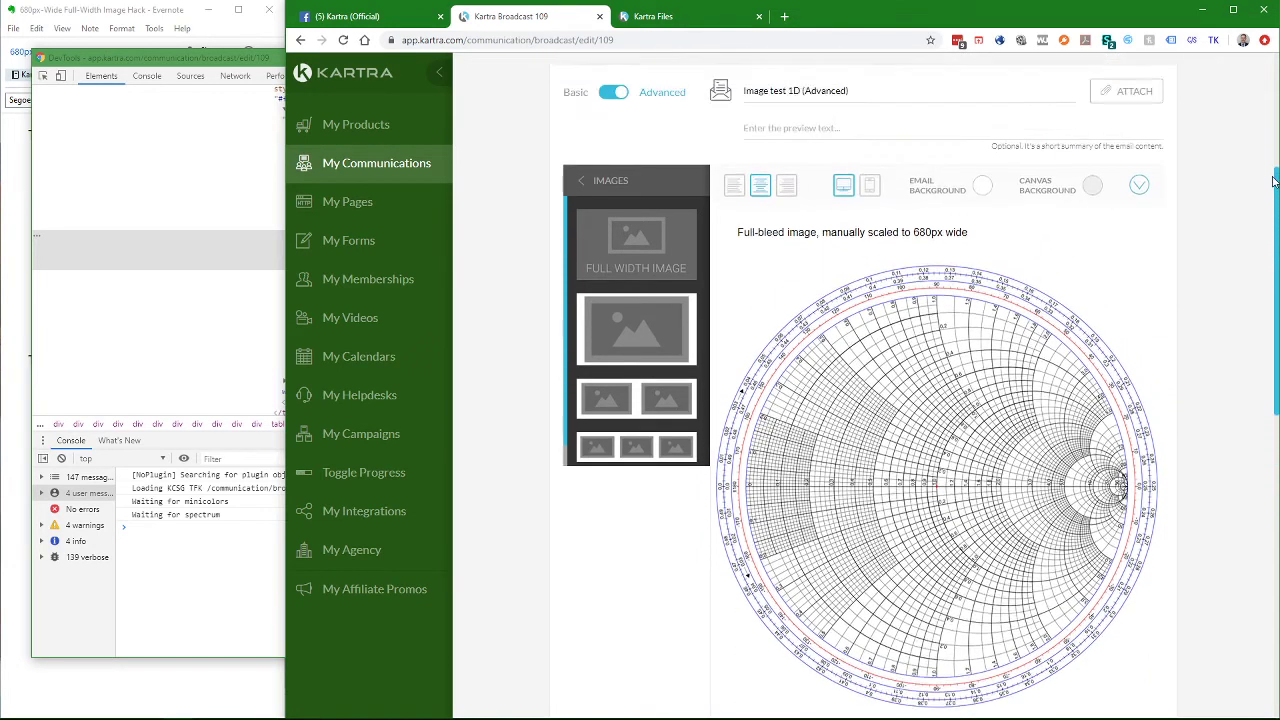
{"action": "left_click", "coordinate": [584, 181]}
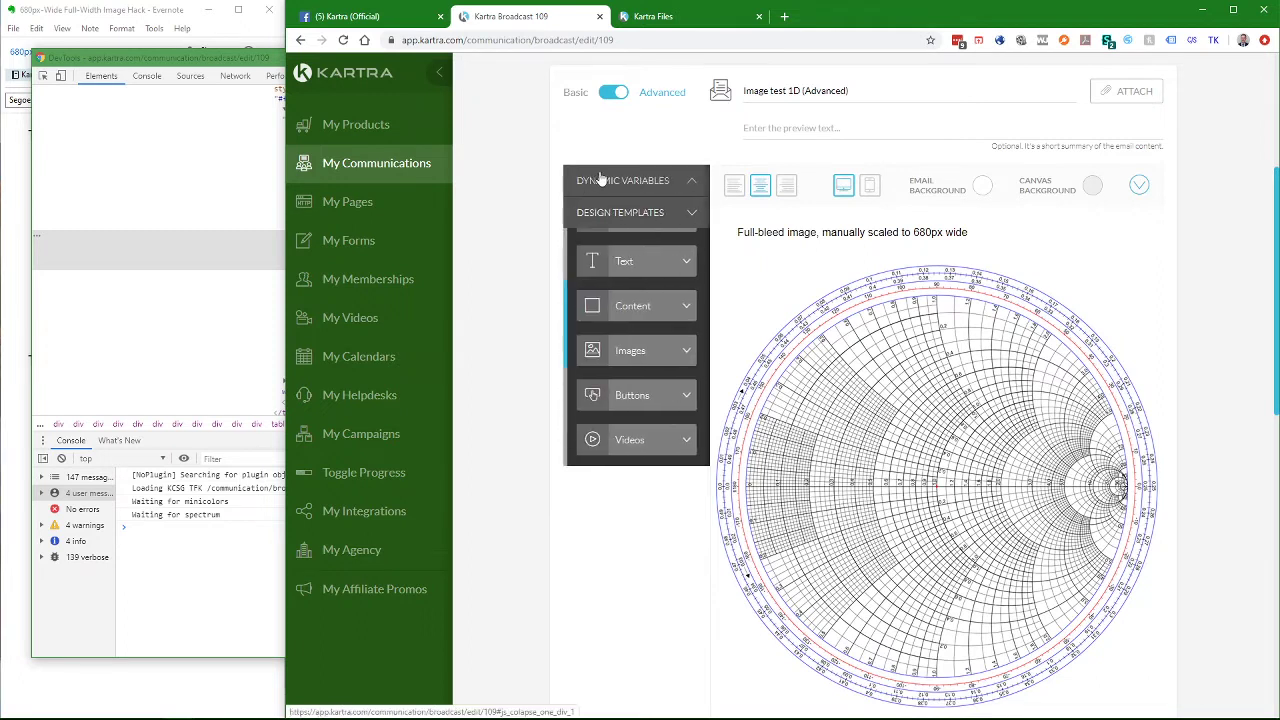
{"action": "left_click", "coordinate": [655, 215]}
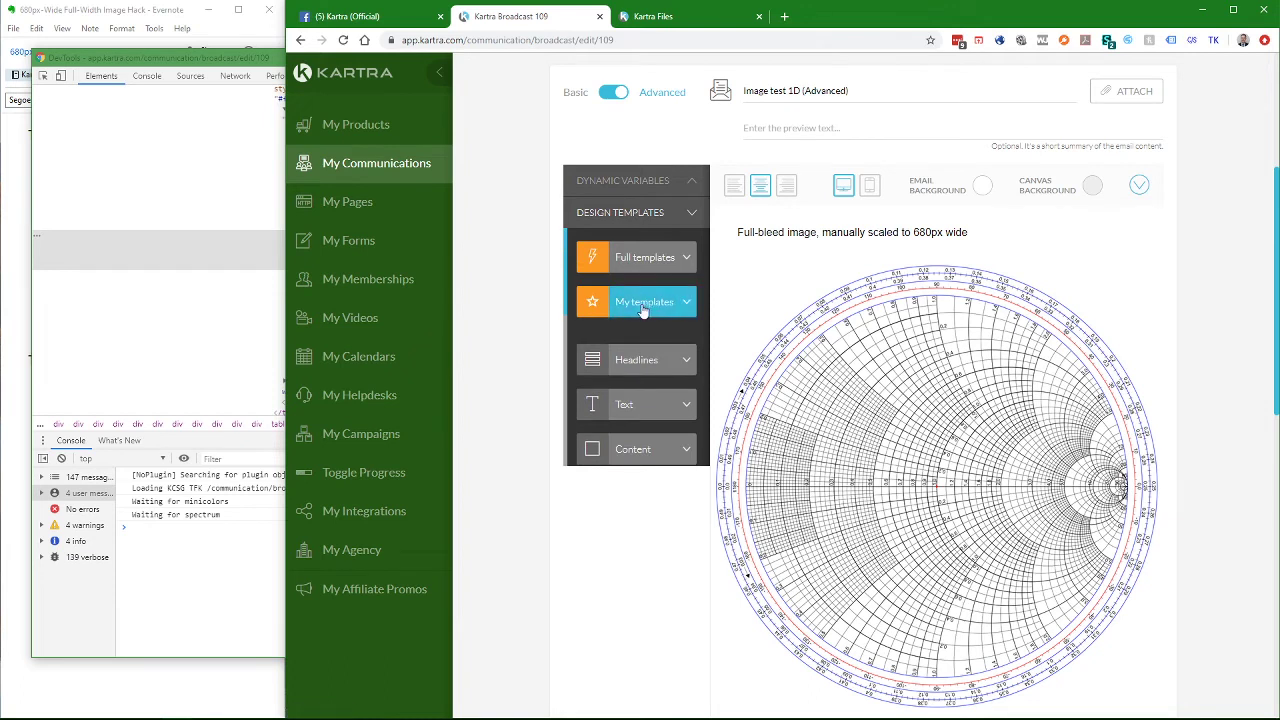
{"action": "left_click", "coordinate": [655, 303]}
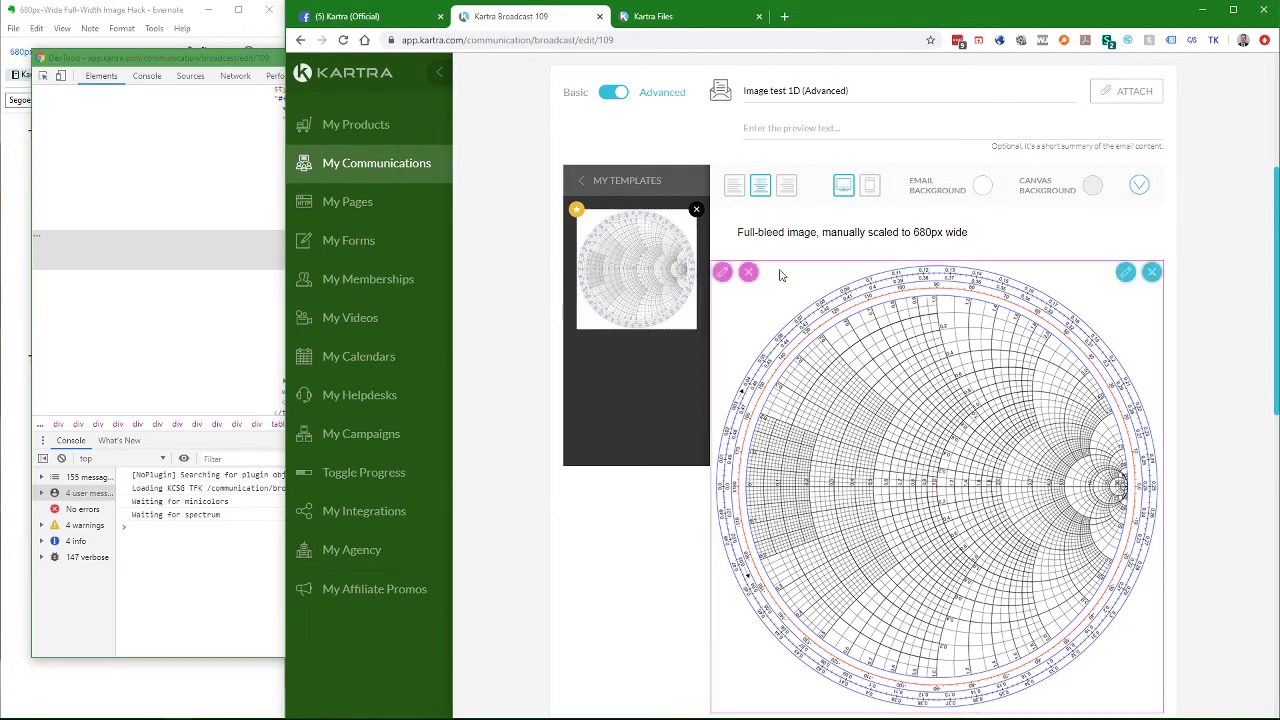
{"action": "left_click", "coordinate": [697, 212]}
{"action": "left_click", "coordinate": [928, 106]}
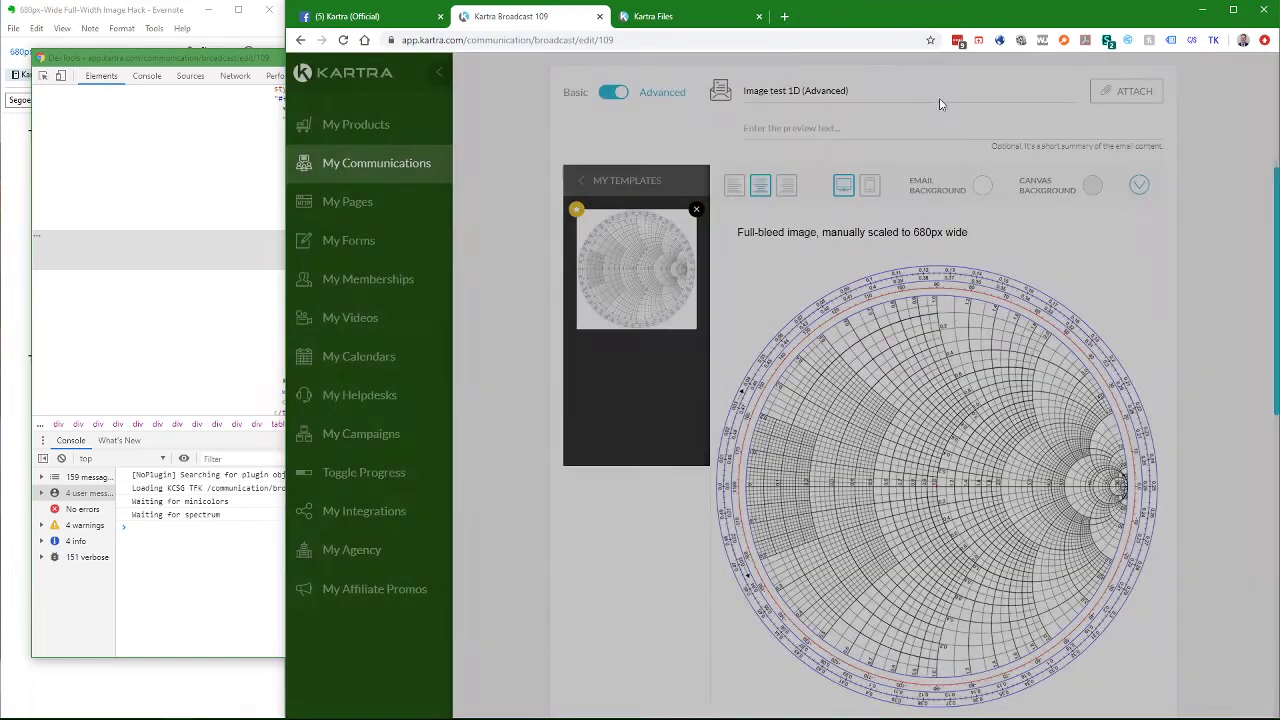
Step: Examine the replaced full-bleed image and the test, template and saving options below the email
{"action": "scroll", "coordinate": [1045, 378], "scroll_direction": "down", "scroll_amount": 5}
{"action": "scroll", "coordinate": [1060, 376], "scroll_direction": "down", "scroll_amount": 2}
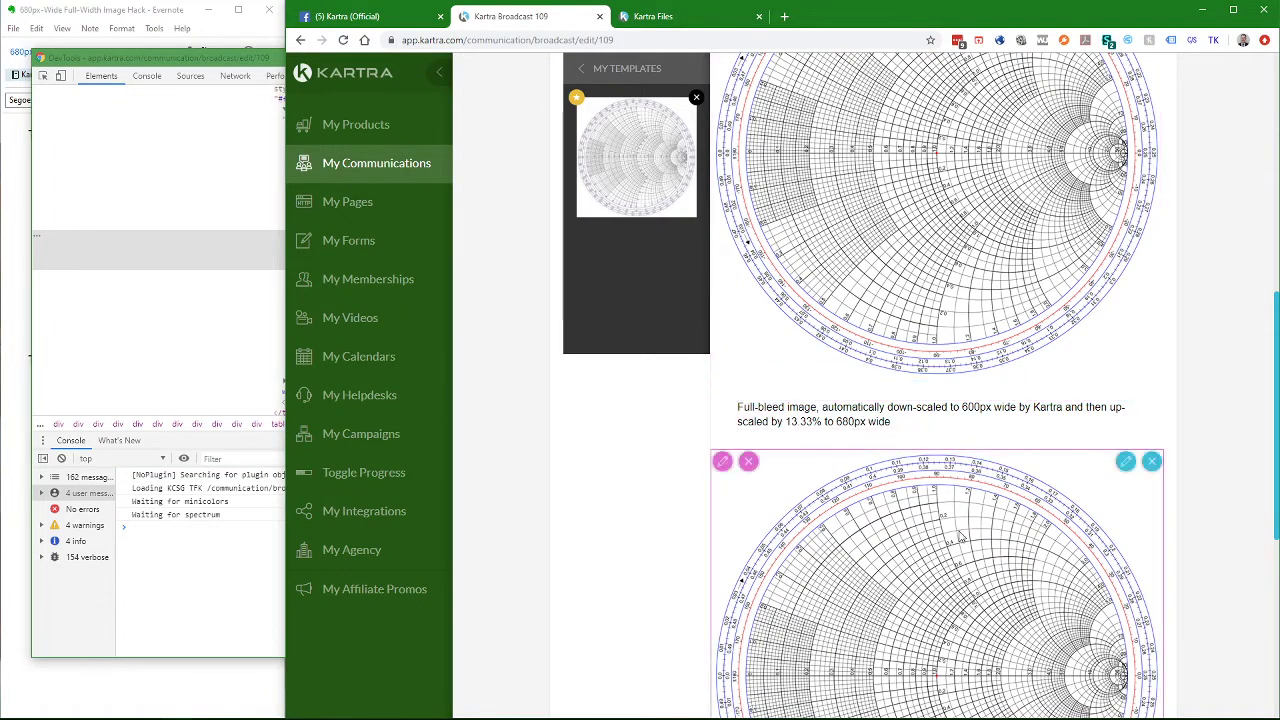
{"action": "scroll", "coordinate": [985, 400], "scroll_direction": "up", "scroll_amount": 1}
{"action": "scroll", "coordinate": [980, 390], "scroll_direction": "down", "scroll_amount": 4}
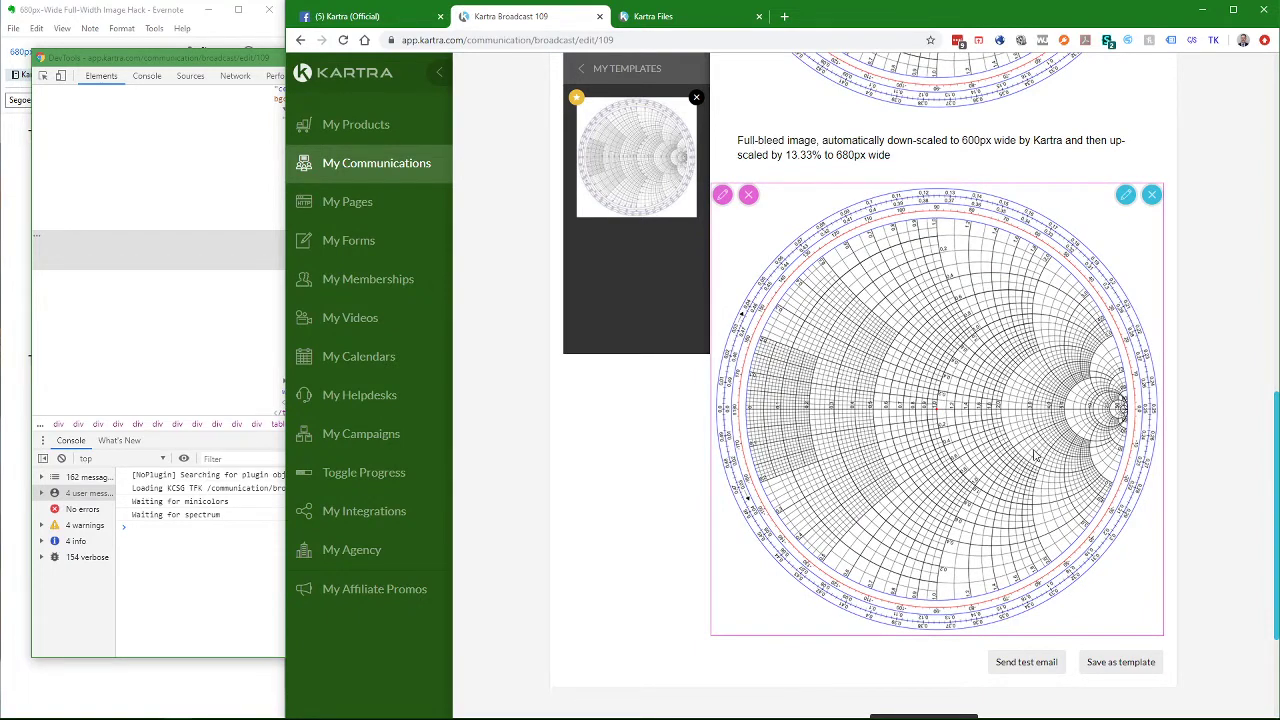
{"action": "scroll", "coordinate": [930, 590], "scroll_direction": "down", "scroll_amount": 1}
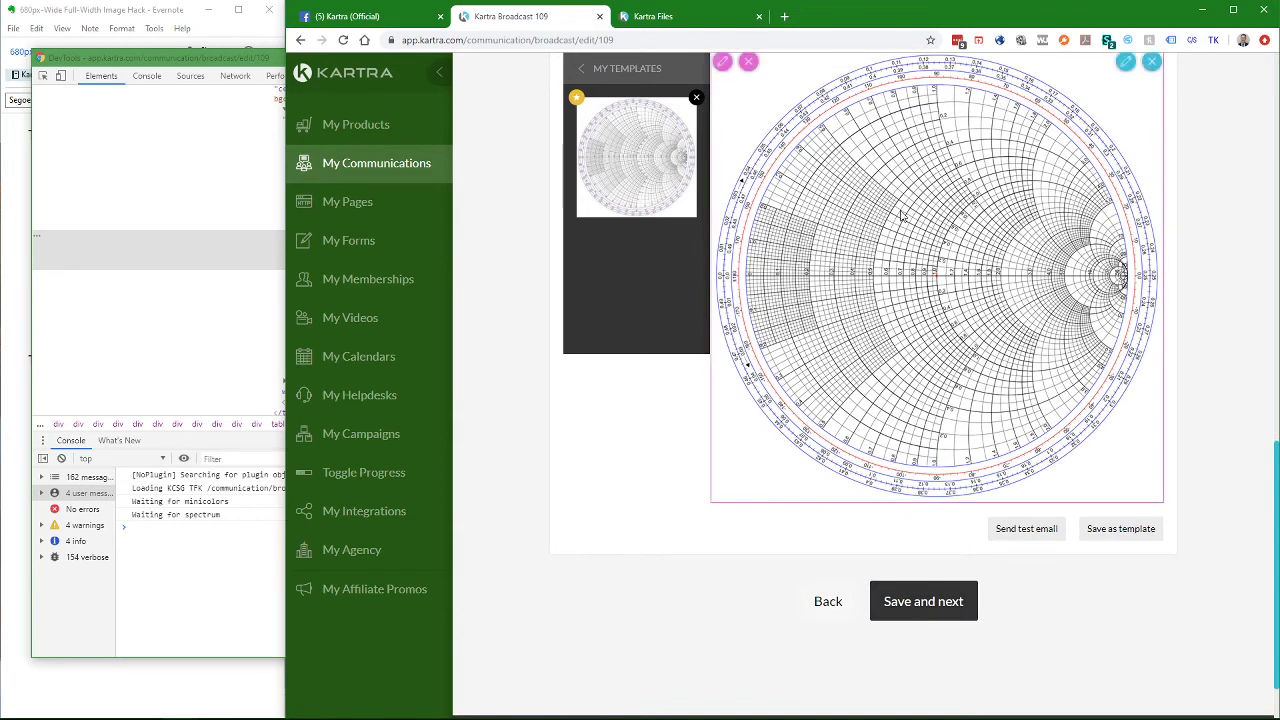
{"action": "scroll", "coordinate": [965, 260], "scroll_direction": "down", "scroll_amount": 3}
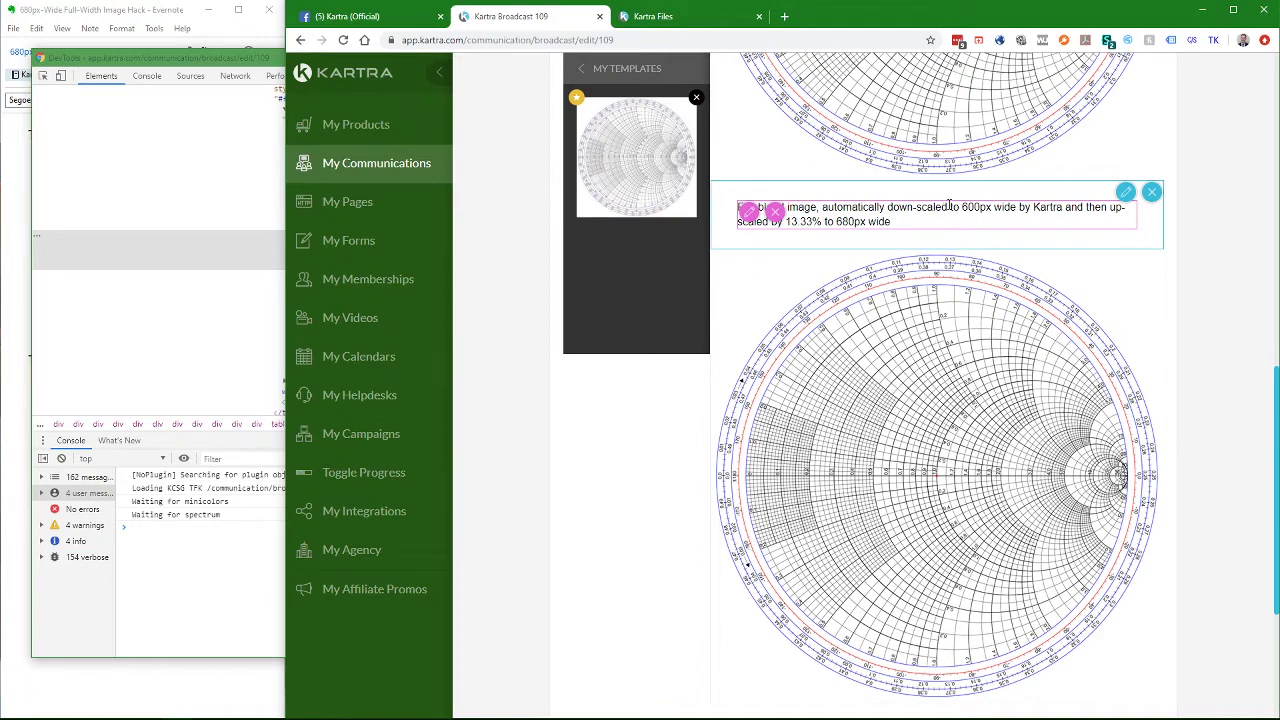
{"action": "scroll", "coordinate": [930, 470], "scroll_direction": "down", "scroll_amount": 3}
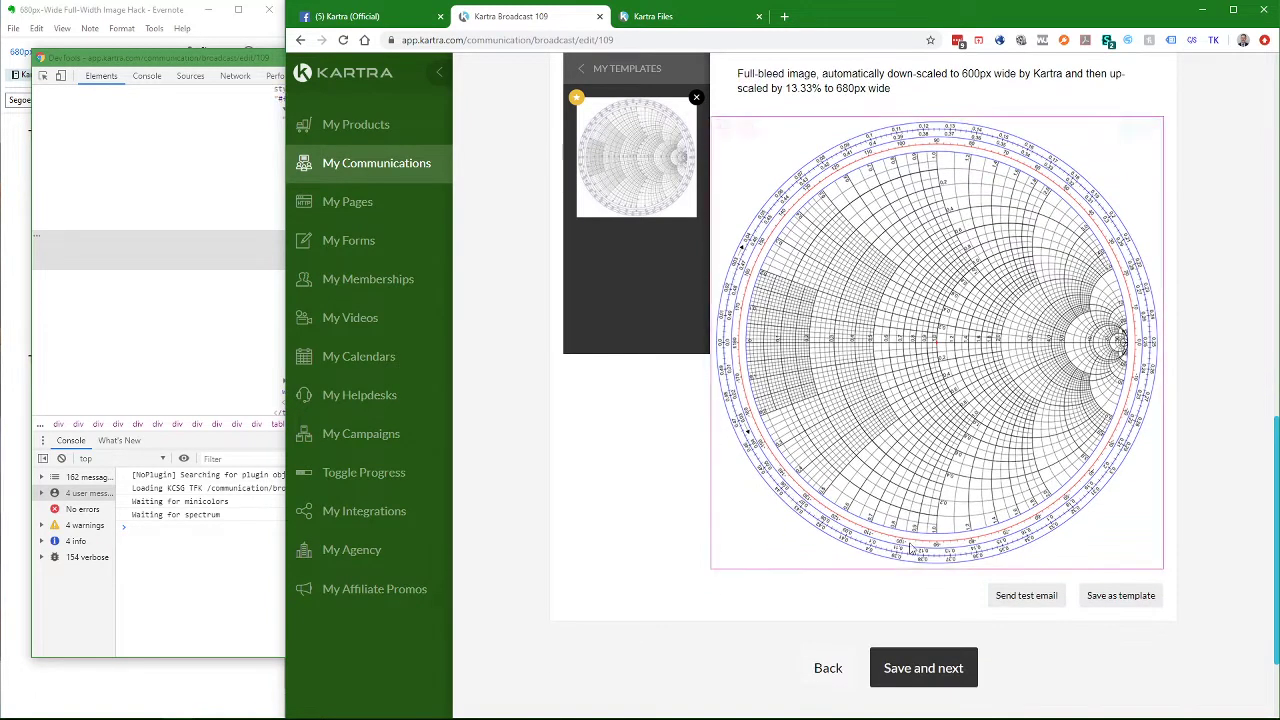
{"action": "mouse_move", "coordinate": [980, 452]}
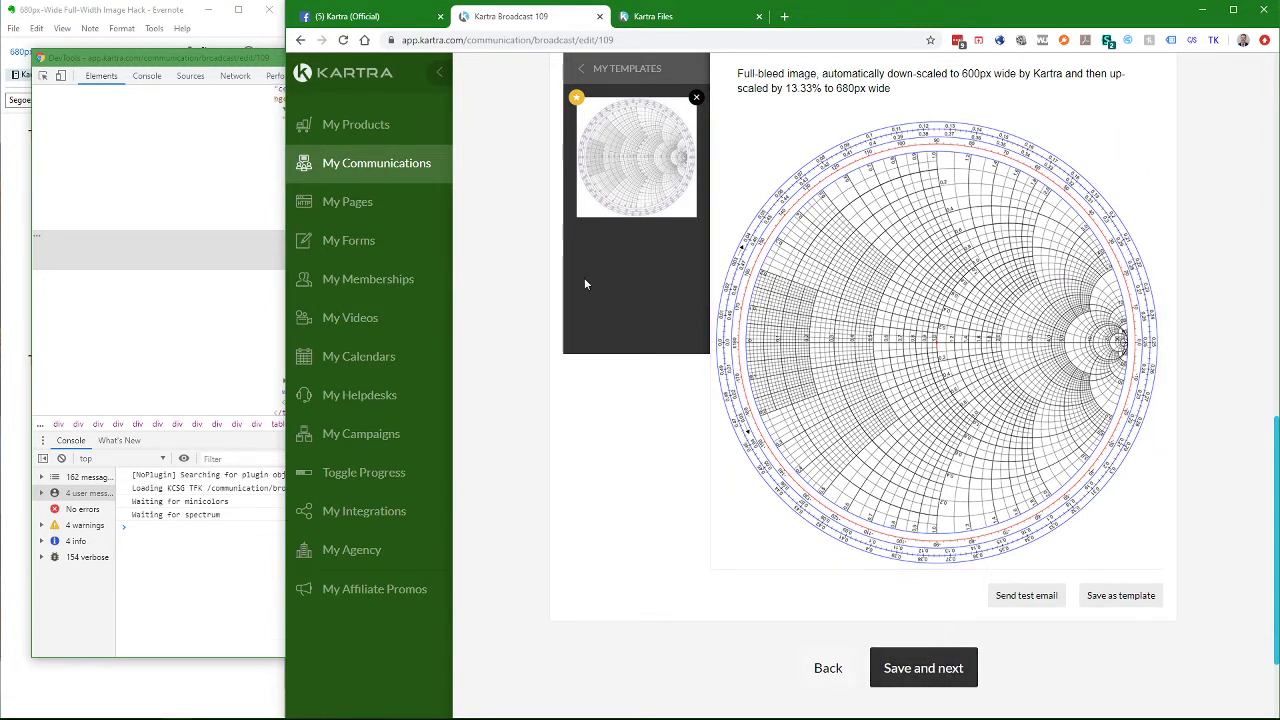
{"action": "mouse_move", "coordinate": [822, 298]}
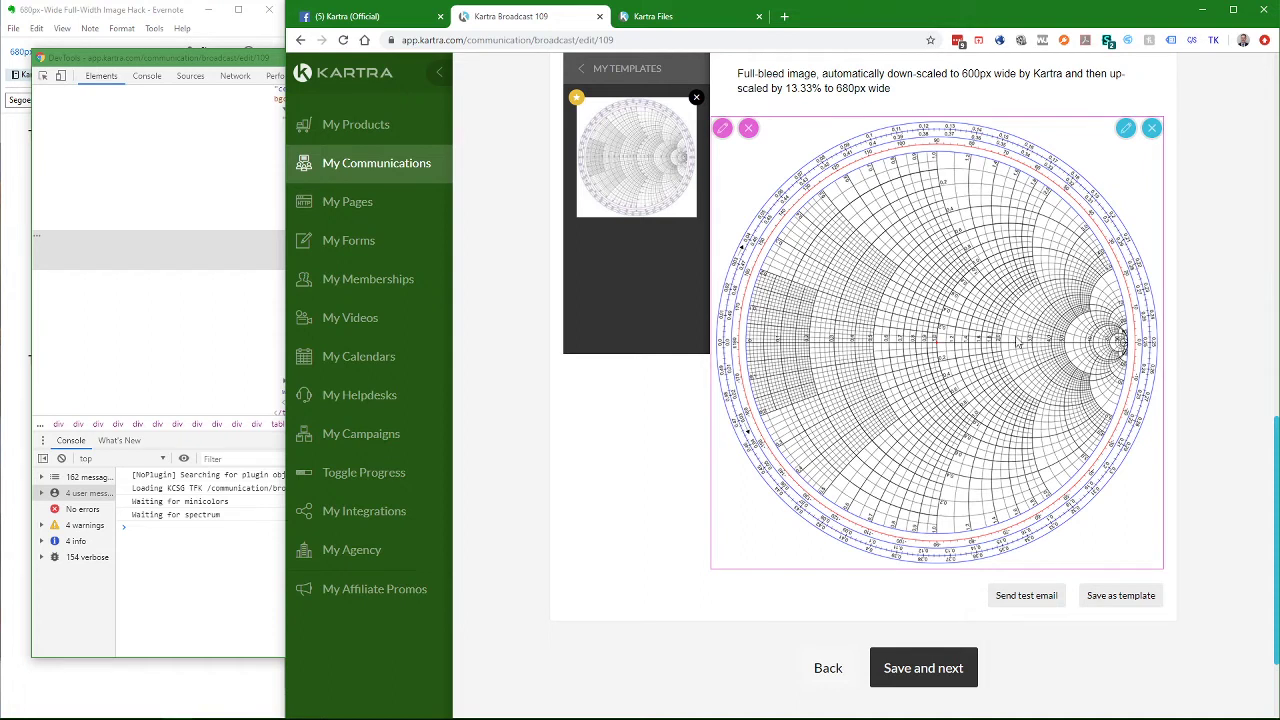